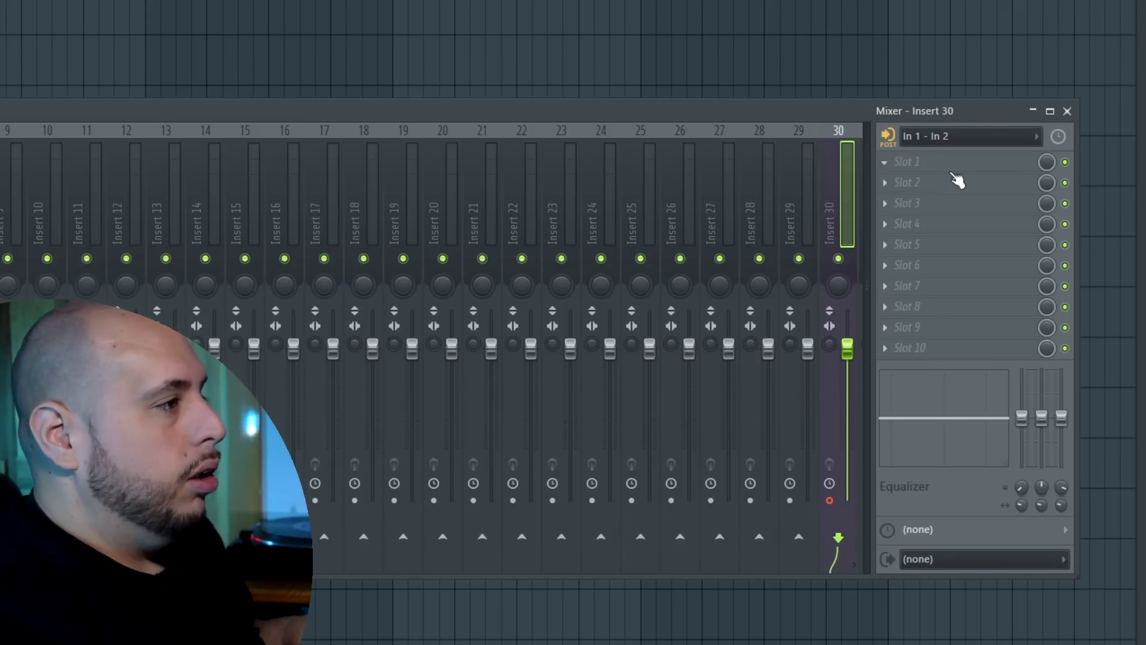
# Load Edison in the first effect slot of Insert 30, reposition its window and record the incoming audio.
pyautogui.click(930, 213)
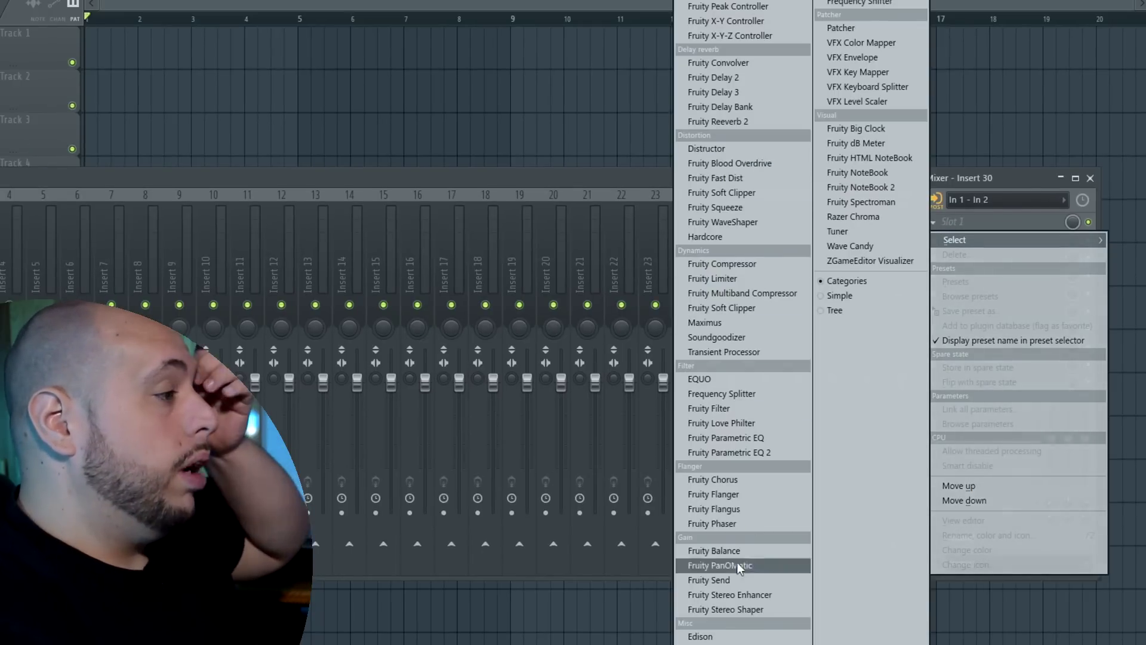
pyautogui.click(733, 635)
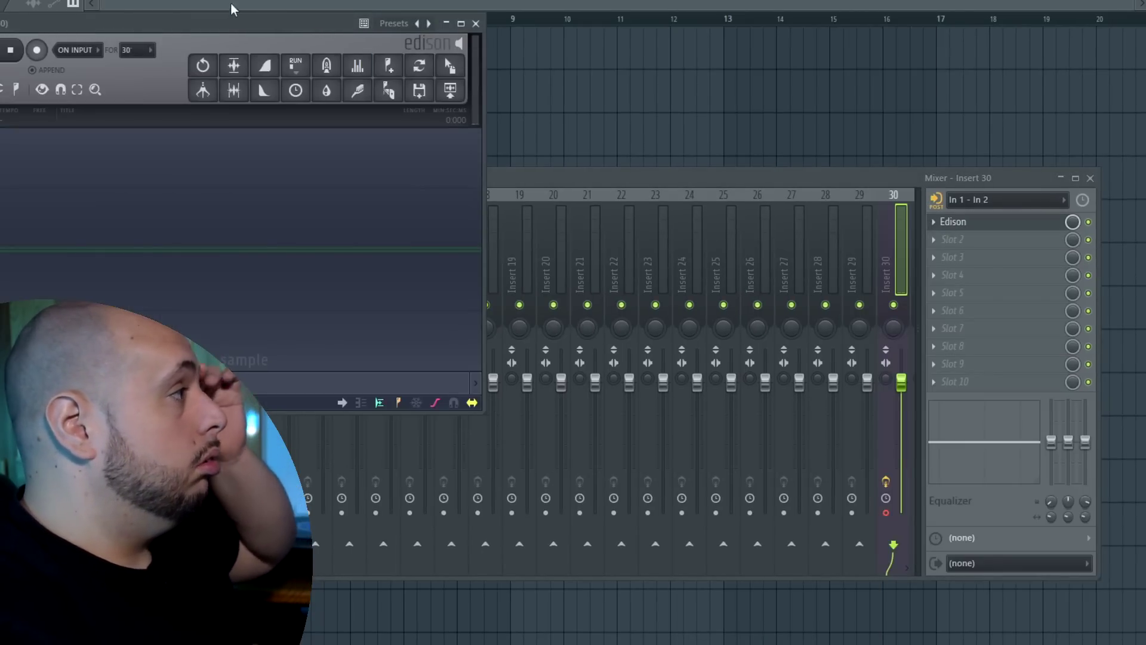
pyautogui.moveTo(218, 27); pyautogui.dragTo(528, 54)
pyautogui.click(364, 76)
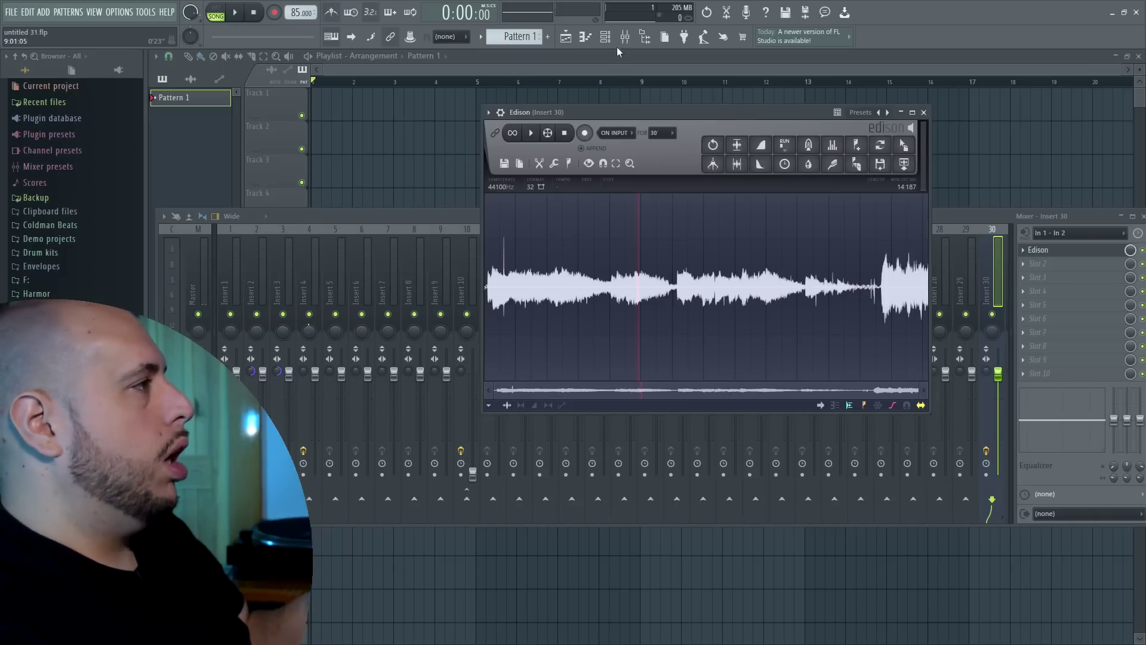
# Replace the Sampler channel in the channel rack with Slicex.
pyautogui.click(605, 36)
pyautogui.rightClick(401, 274)
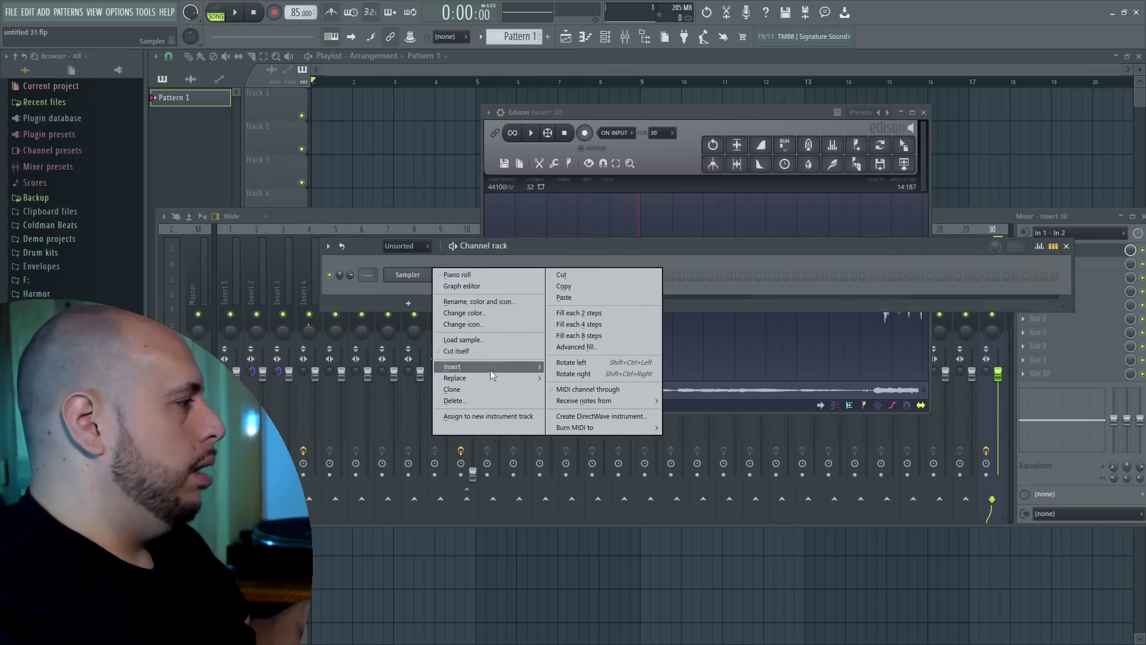
pyautogui.moveTo(492, 380)
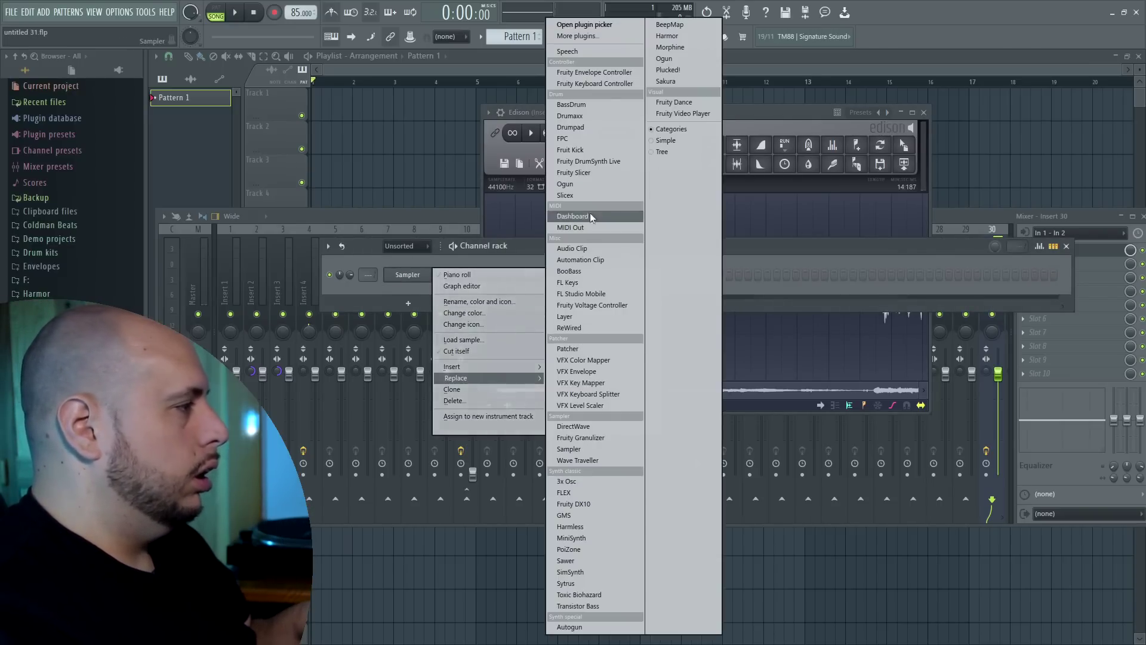
pyautogui.click(591, 194)
# Close the channel rack and the mixer, and arrange the Edison and Slicex windows side by side.
pyautogui.moveTo(420, 124); pyautogui.dragTo(752, 203)
pyautogui.click(1067, 246)
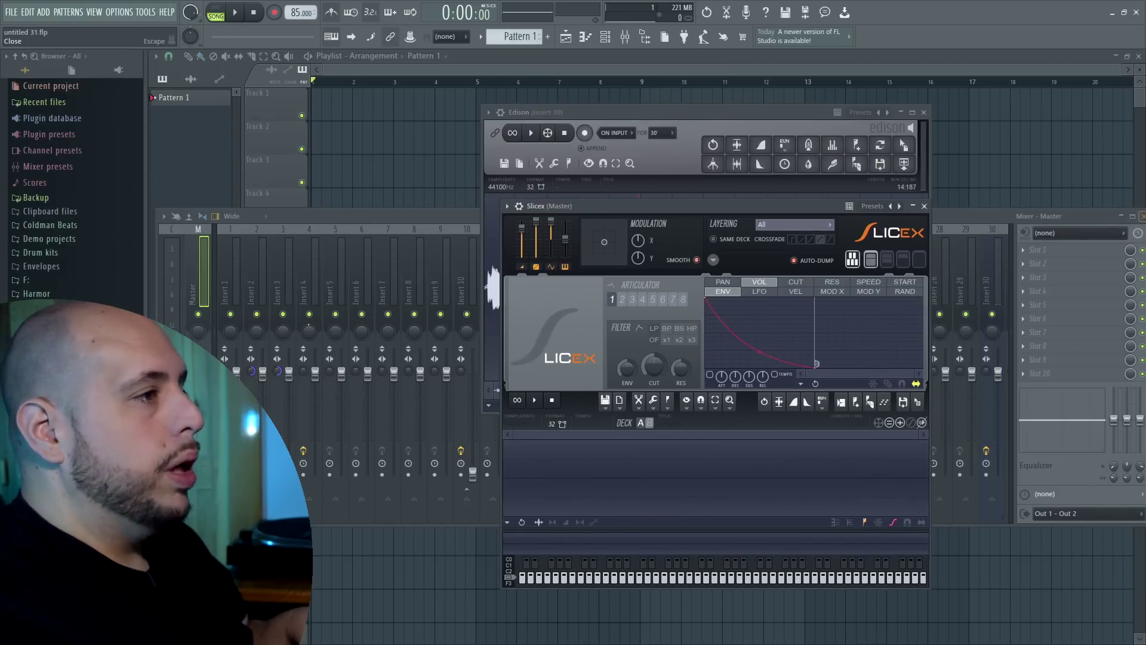
pyautogui.click(1141, 216)
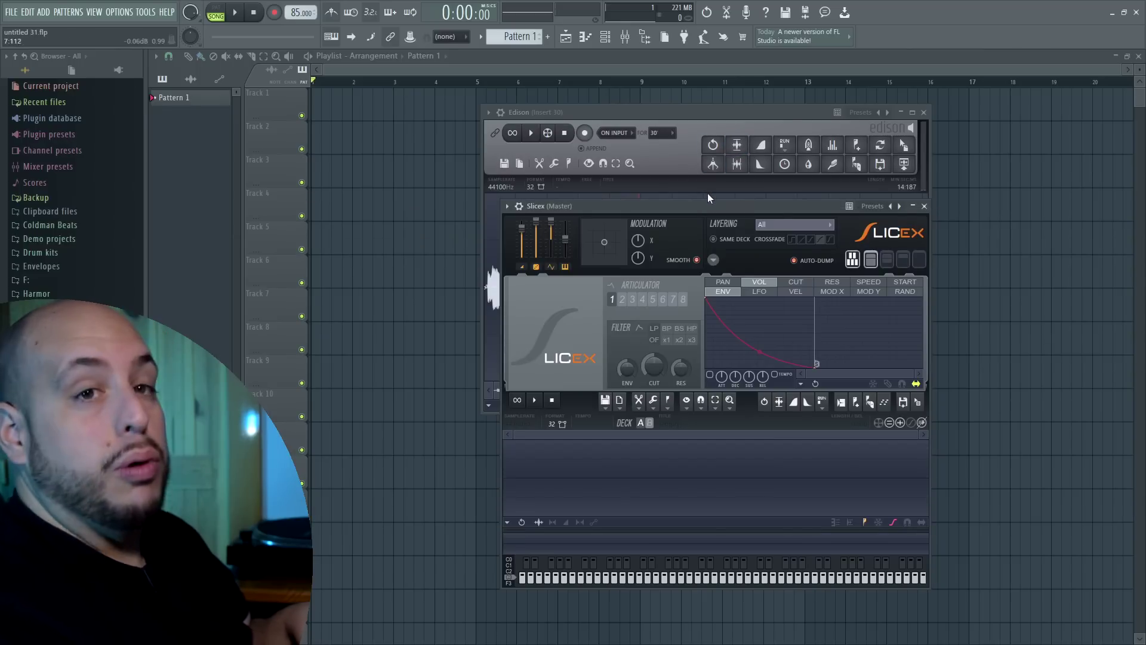
pyautogui.moveTo(701, 203); pyautogui.dragTo(461, 90)
pyautogui.moveTo(711, 142); pyautogui.dragTo(753, 87)
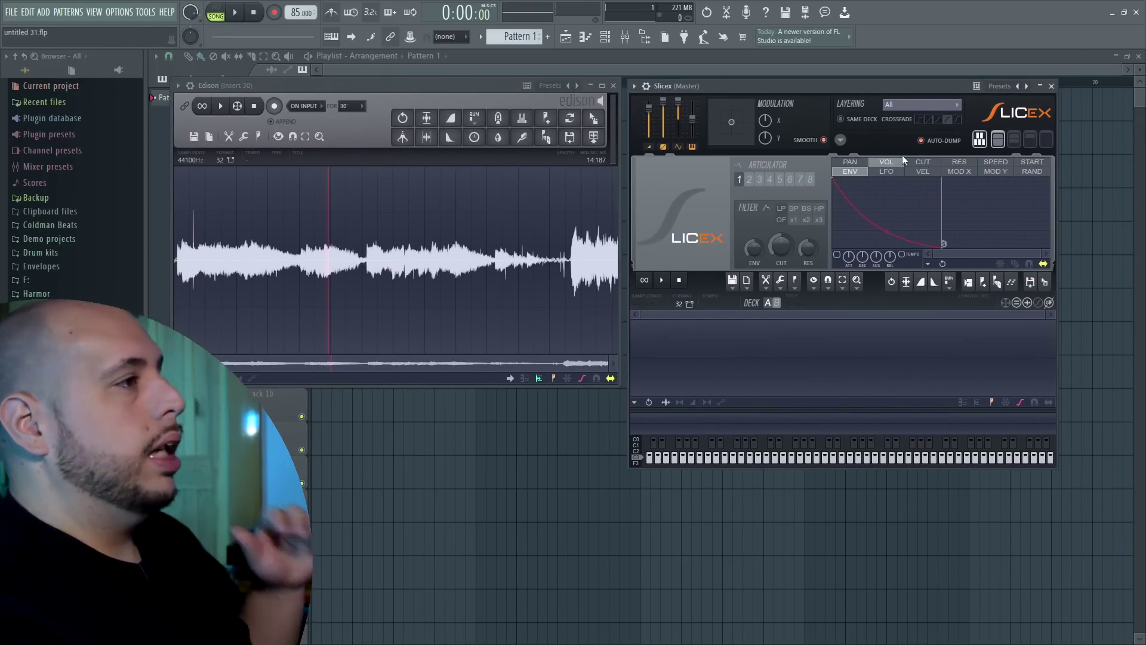
# Apply the Sustaining preset in Slicex and transfer the recorded sample from Edison into deck A.
pyautogui.click(1009, 88)
pyautogui.click(1036, 117)
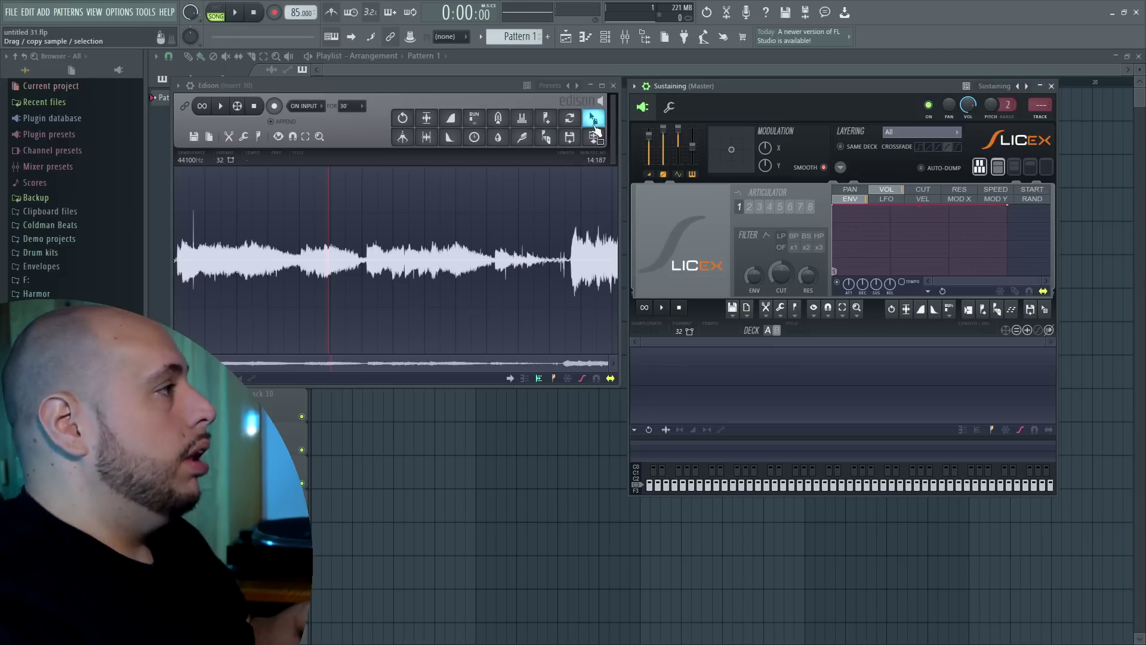
pyautogui.moveTo(593, 120); pyautogui.dragTo(734, 387)
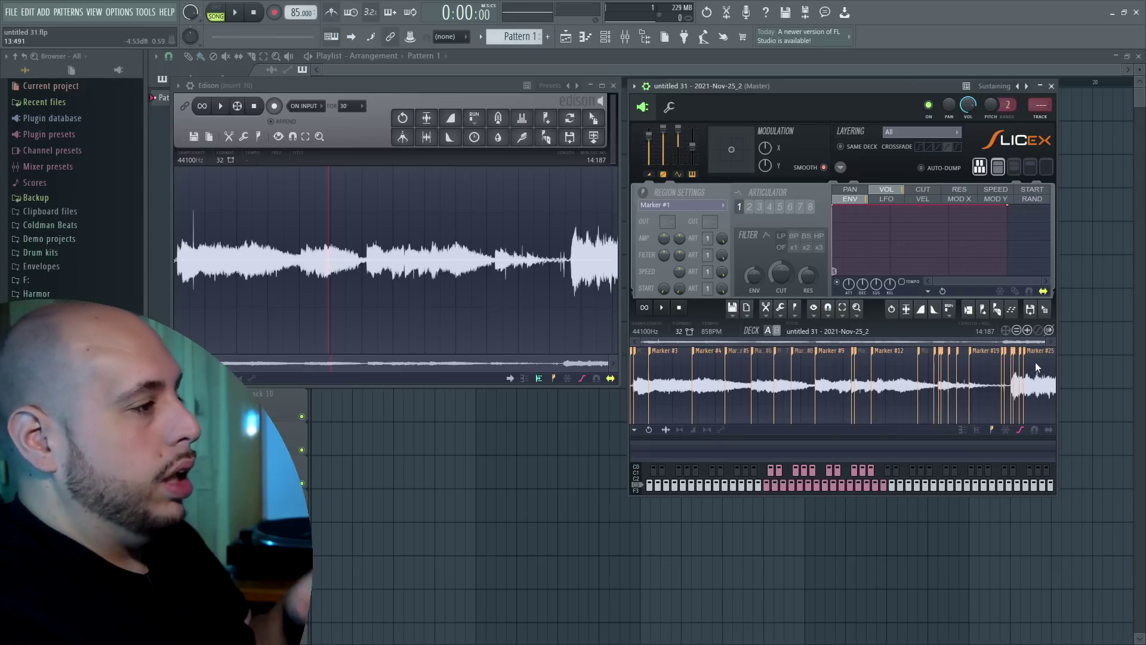
# Select the sliced part of the waveform in Slicex and delete all automatically detected slice markers.
pyautogui.moveTo(1032, 382); pyautogui.dragTo(708, 386)
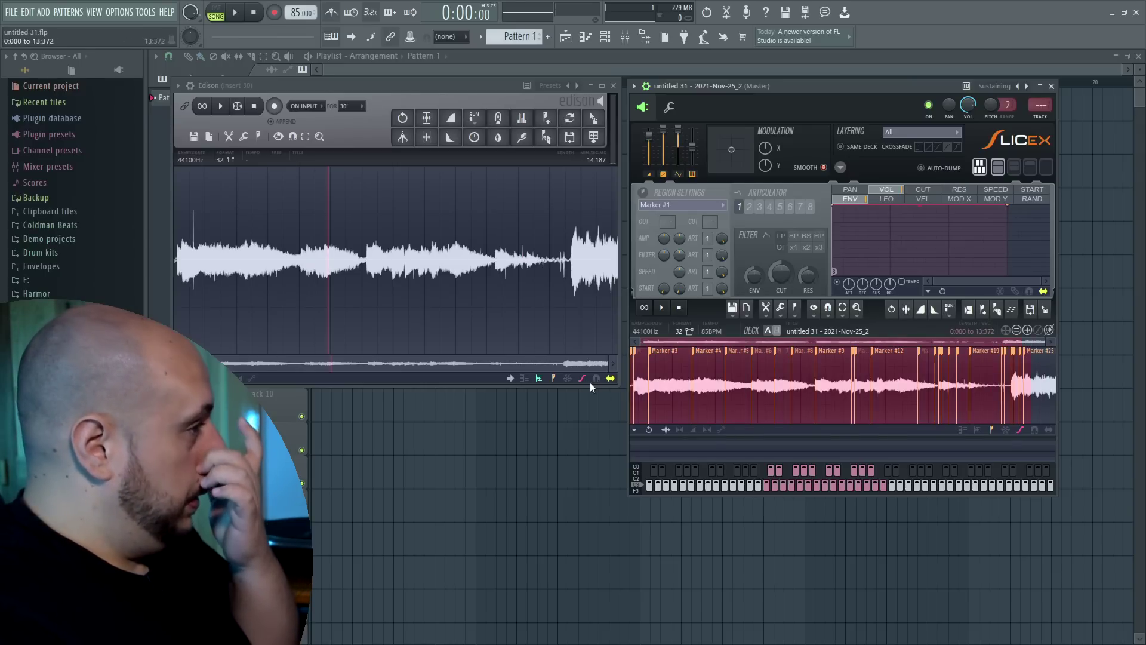
pyautogui.click(795, 312)
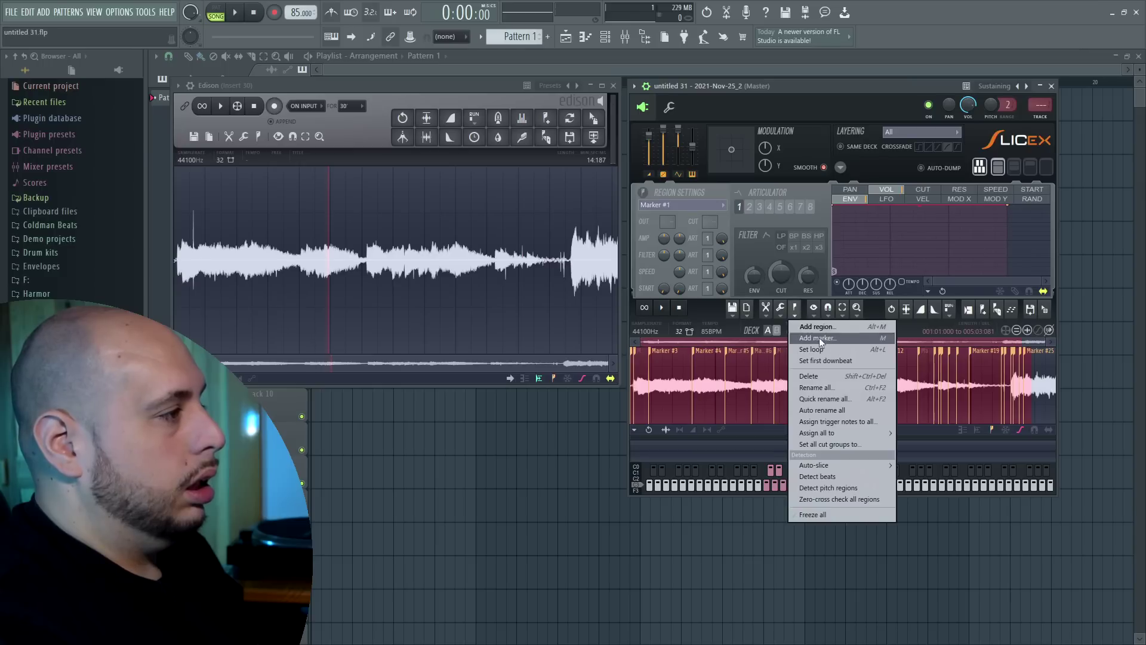
pyautogui.click(851, 378)
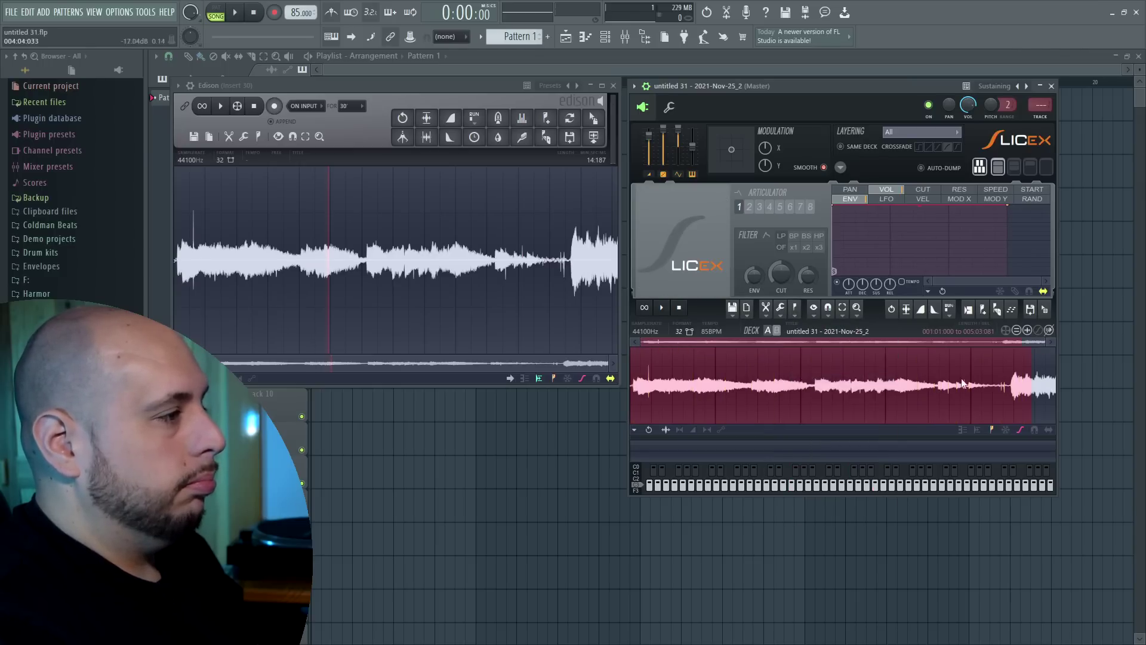
# Add a slice marker at the beginning of the sample and align it with the onset of the first sound.
pyautogui.rightClick(988, 369)
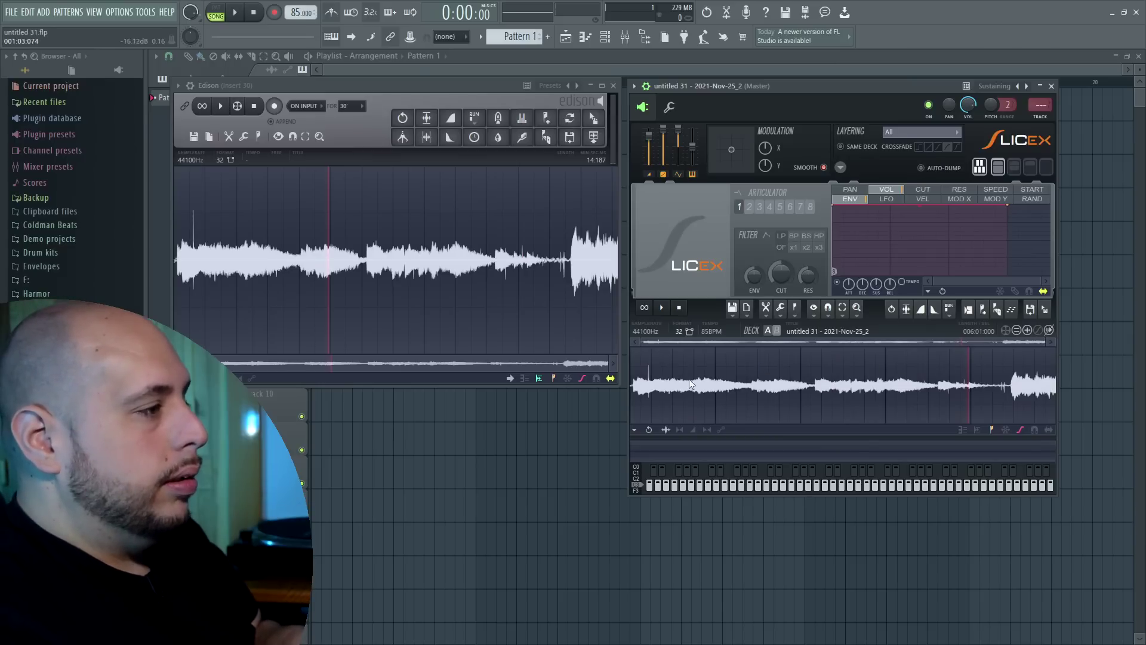
pyautogui.click(986, 310)
pyautogui.doubleClick(732, 357)
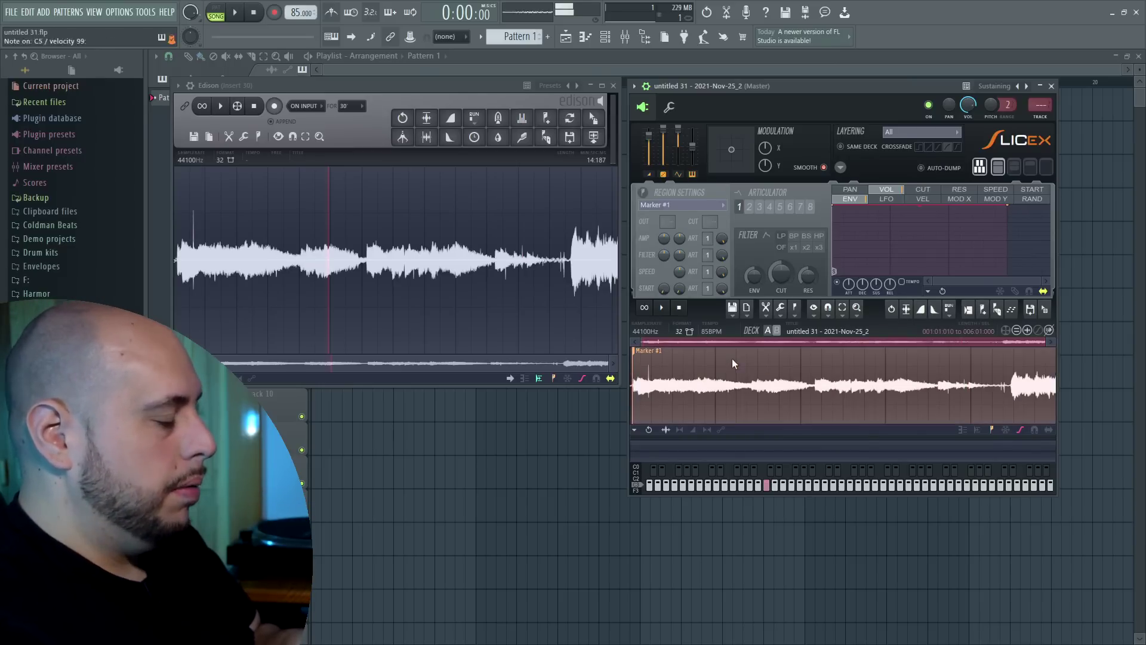
pyautogui.scroll(7, 631, 359)
pyautogui.moveTo(667, 342)
pyautogui.mouseDown()
pyautogui.moveTo(651, 343)
pyautogui.moveTo(660, 356)
pyautogui.mouseUp()
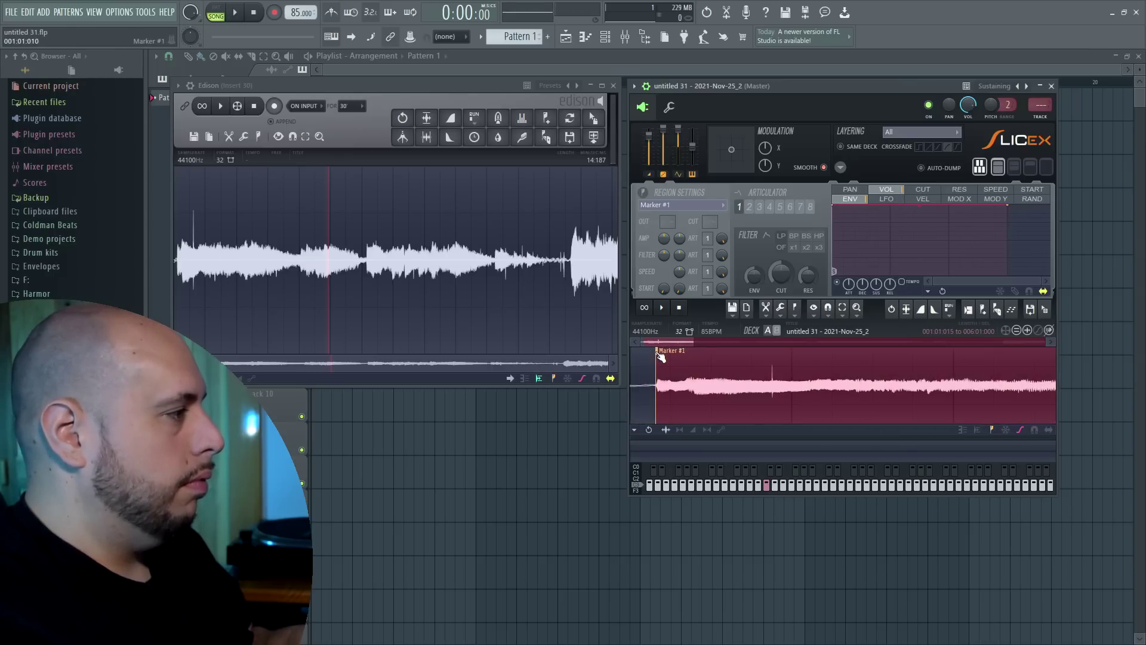
# Add three more slice markers along the waveform and align the last one with the onset of the quiet passage.
pyautogui.scroll(-5, 765, 363)
pyautogui.moveTo(926, 342)
pyautogui.mouseDown()
pyautogui.moveTo(977, 342)
pyautogui.moveTo(991, 320)
pyautogui.mouseUp()
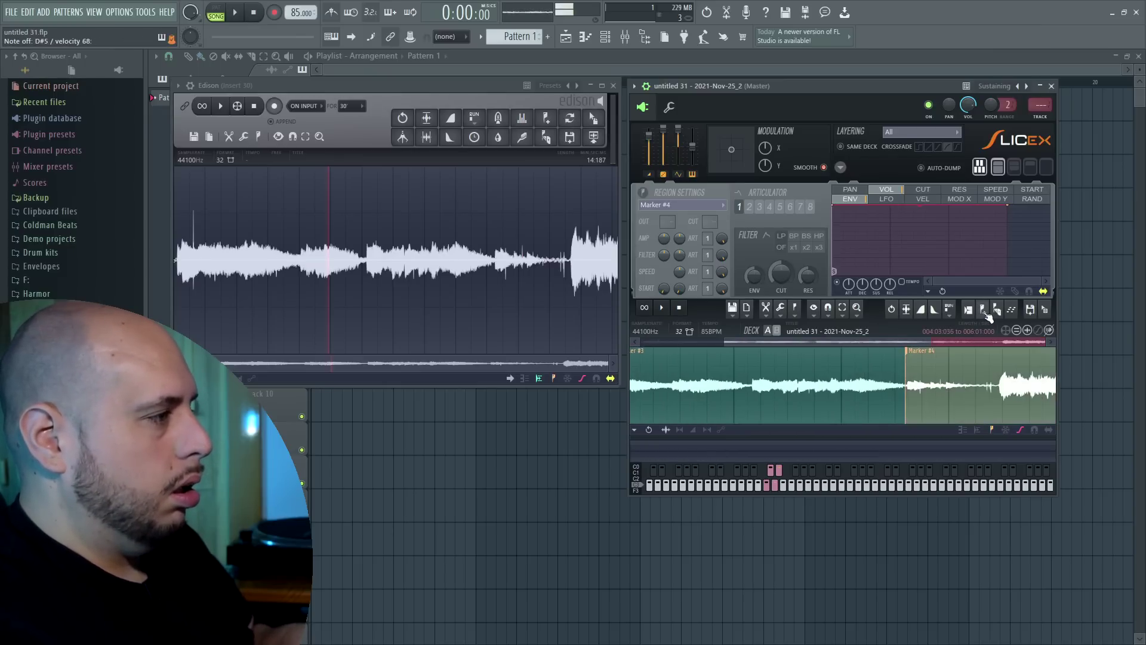
pyautogui.scroll(4, 907, 355)
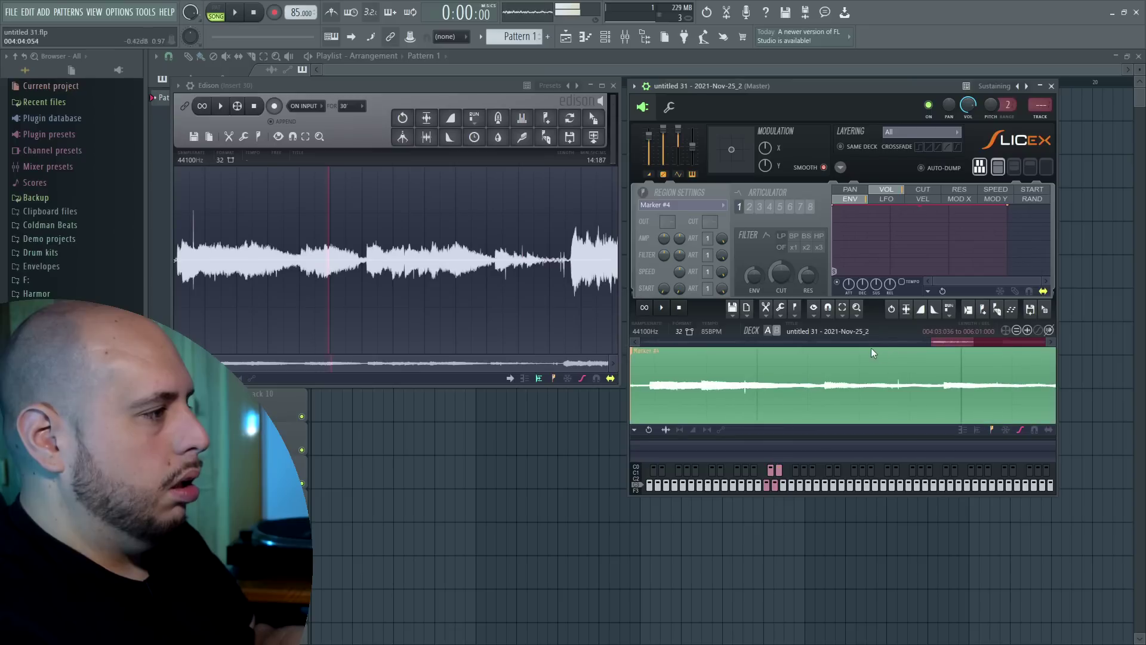
pyautogui.scroll(-2, 865, 352)
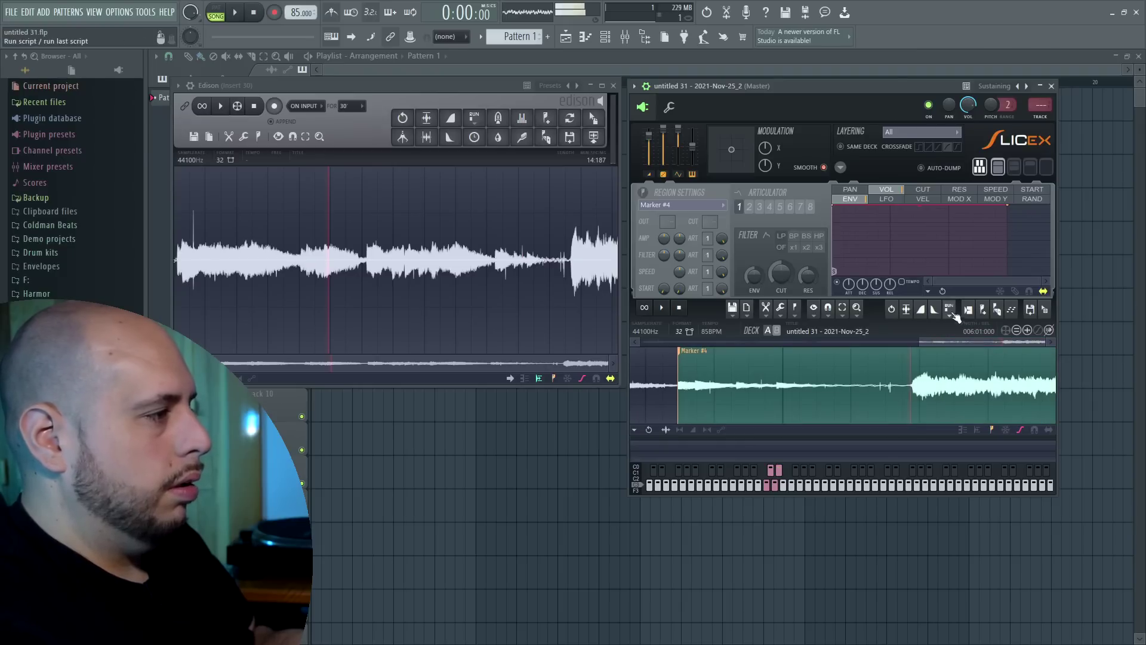
# Add slice markers at the start of the final loud section and at the note onsets within the quiet passage.
pyautogui.click(983, 310)
pyautogui.rightClick(780, 400)
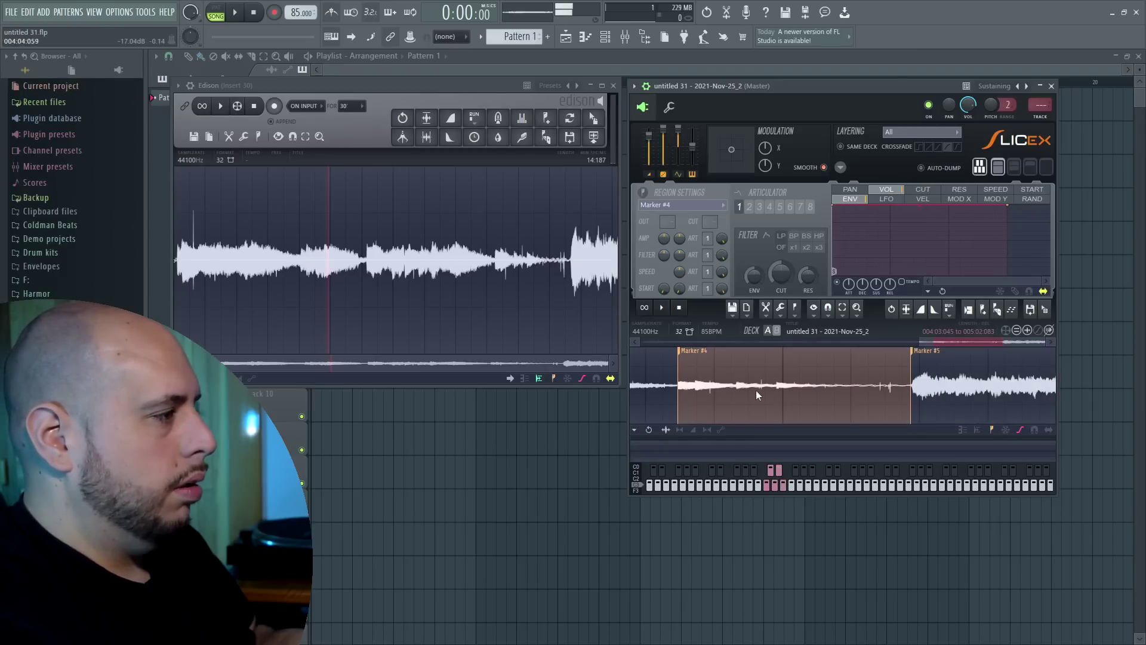
pyautogui.click(983, 310)
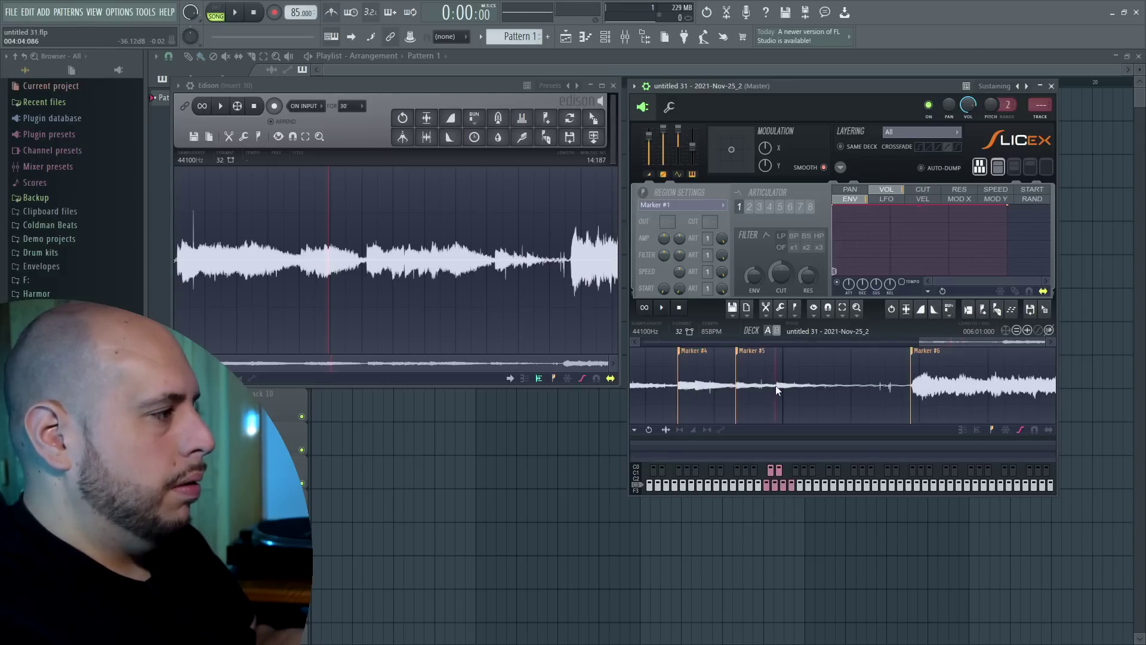
pyautogui.click(983, 310)
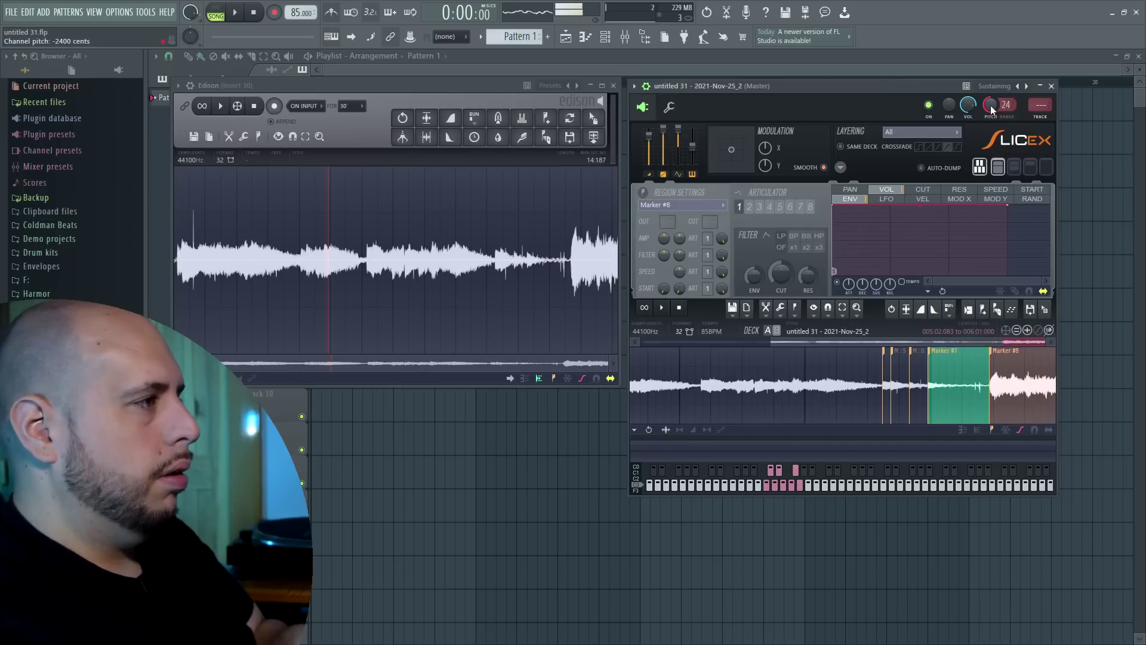
# Set the Slicex pitch range to 22 semitones and turn the channel pitch down to its minimum.
pyautogui.moveTo(1007, 104); pyautogui.dragTo(1007, 108)
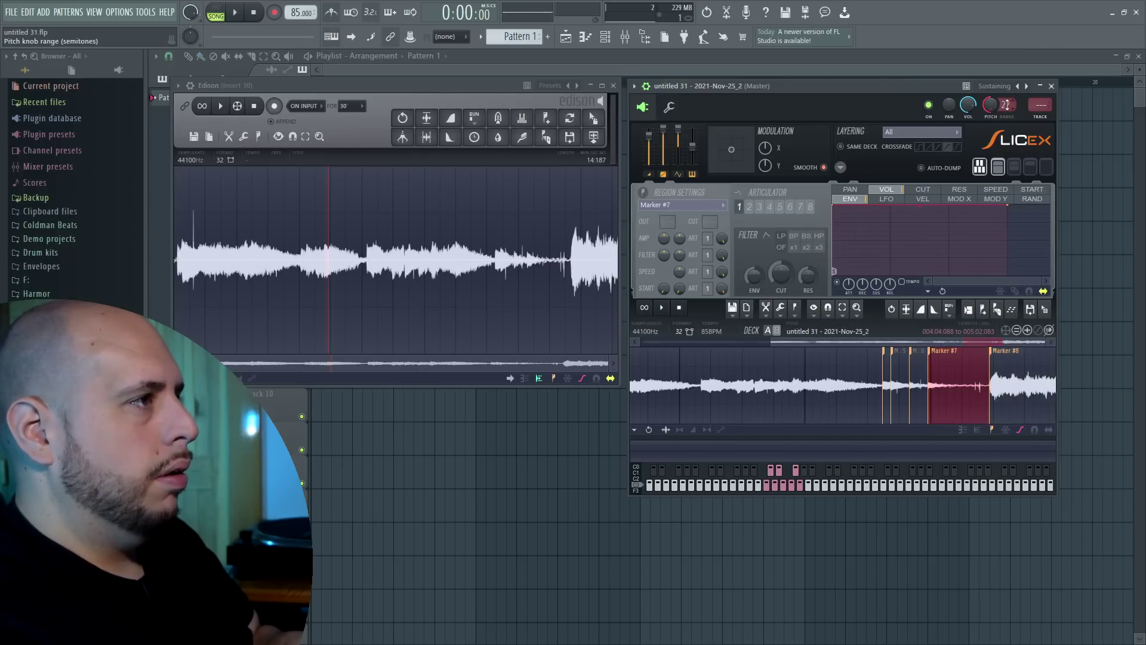
pyautogui.moveTo(989, 105); pyautogui.dragTo(987, 105)
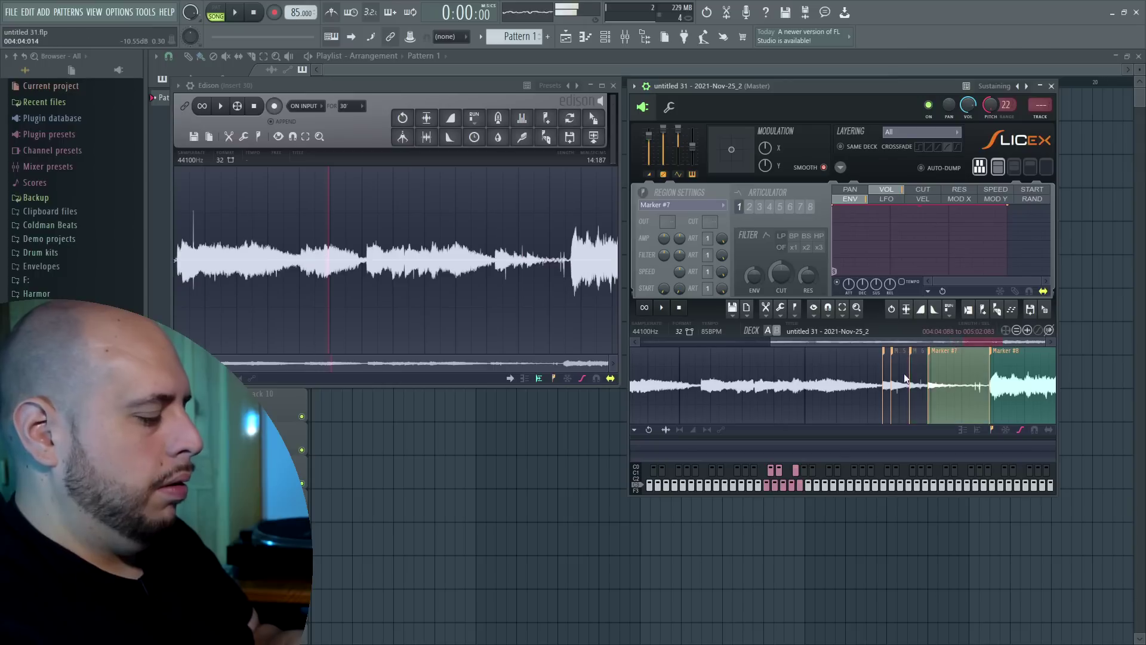
pyautogui.scroll(-2, 905, 375)
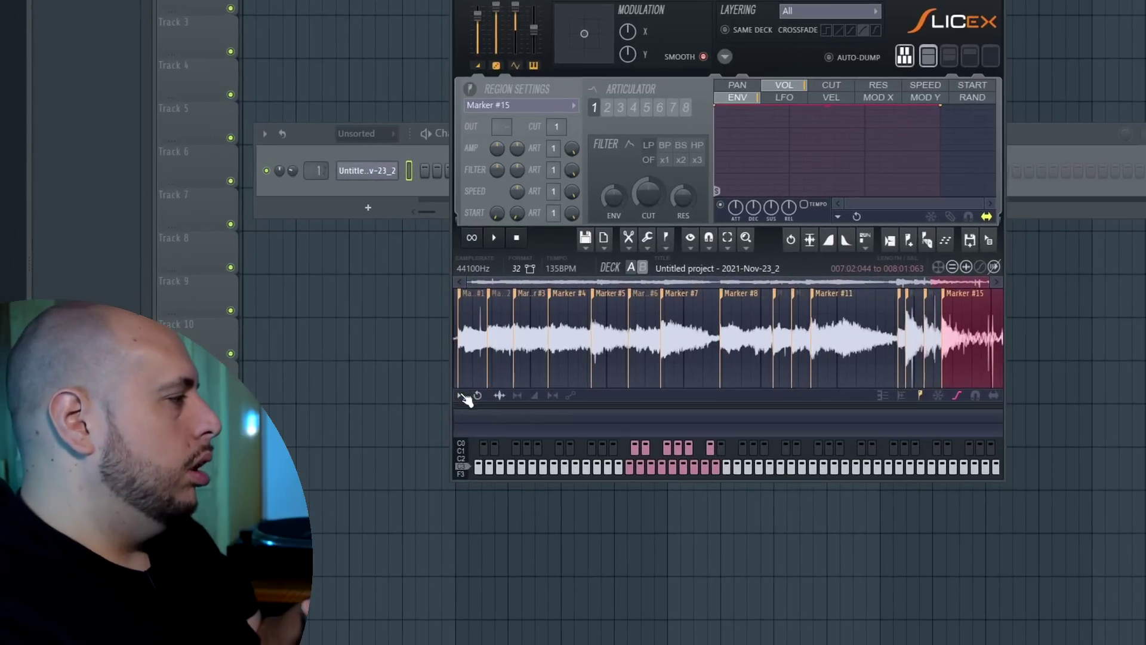
# Set the cut groups of all slices in the Untitled project sample to 1.
pyautogui.click(479, 449)
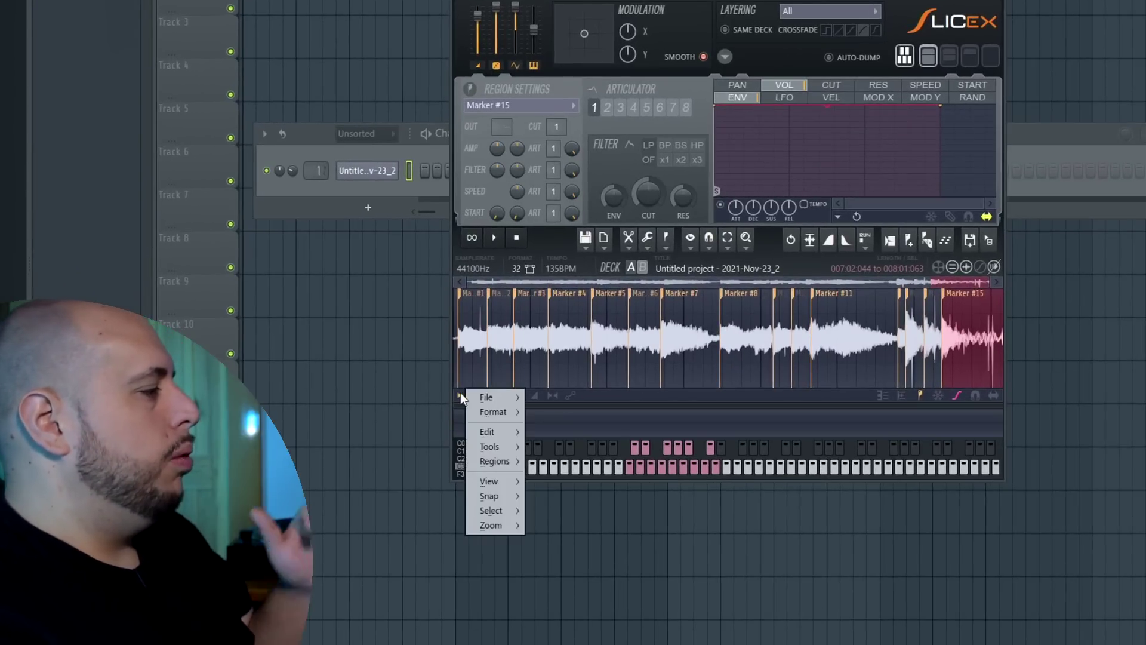
pyautogui.moveTo(491, 468)
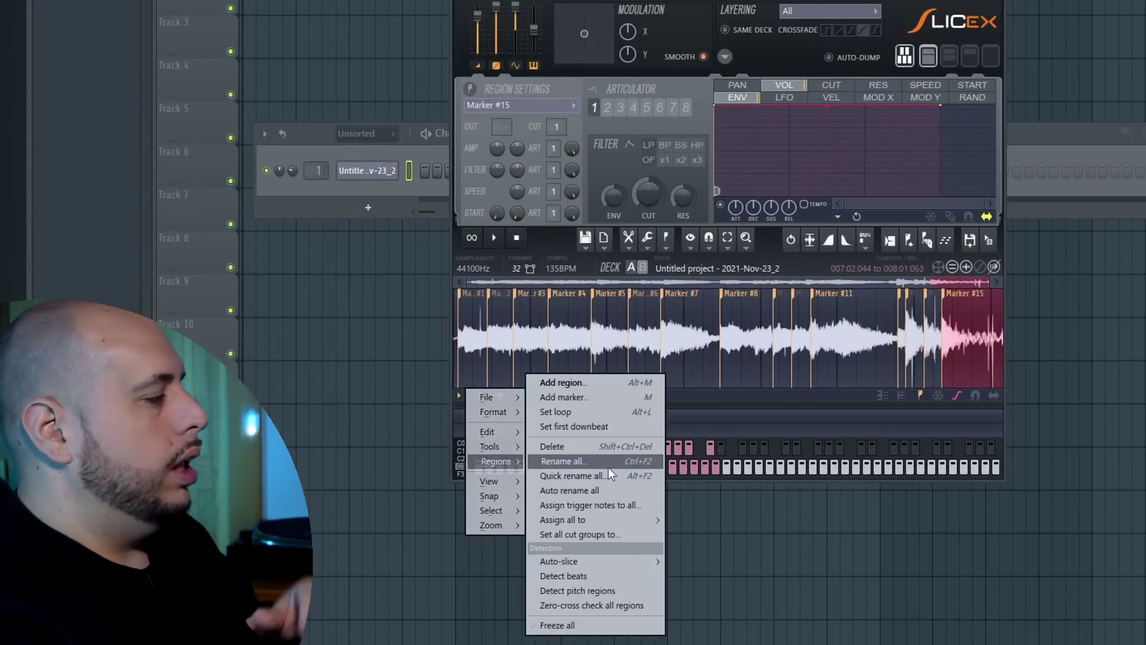
pyautogui.click(607, 534)
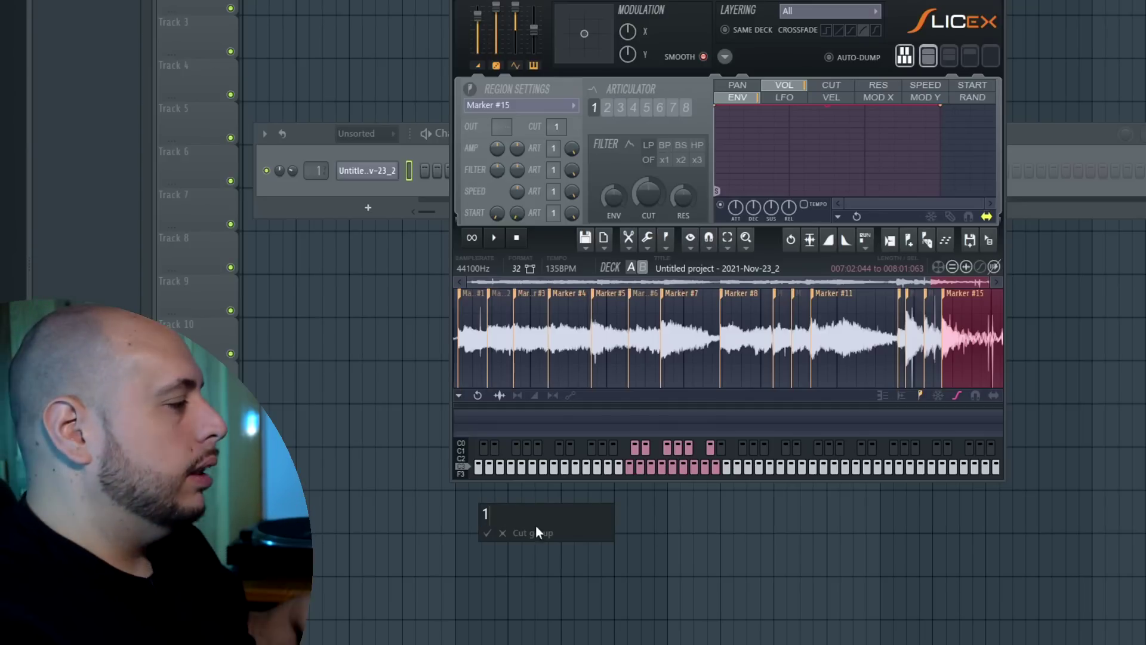
pyautogui.click(488, 539)
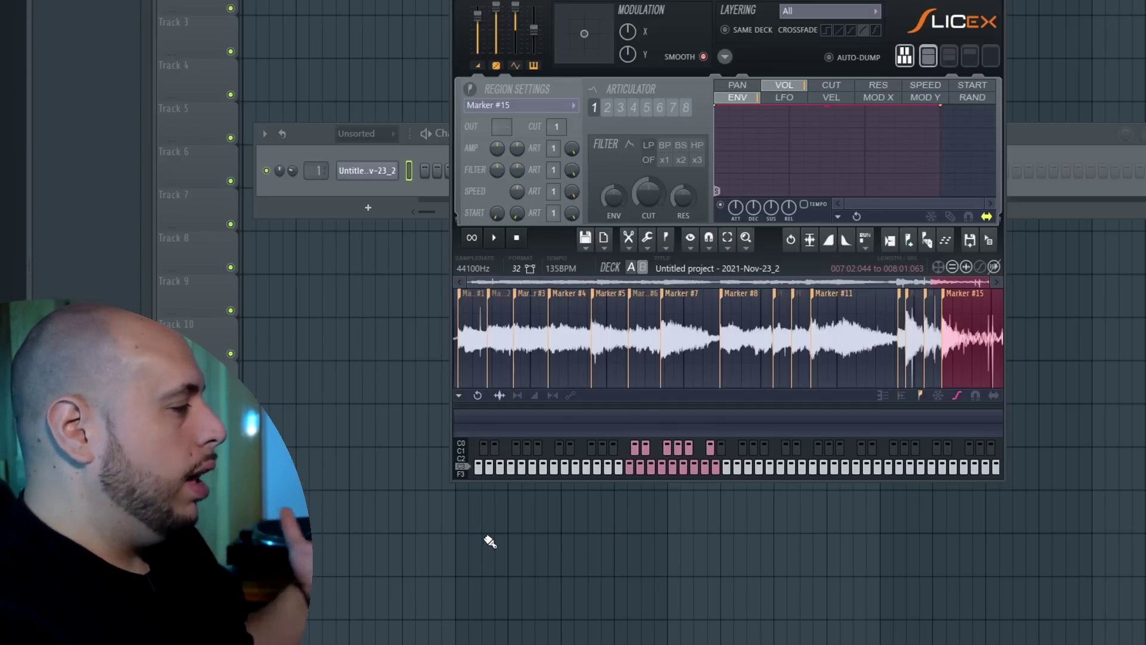
pyautogui.click(459, 395)
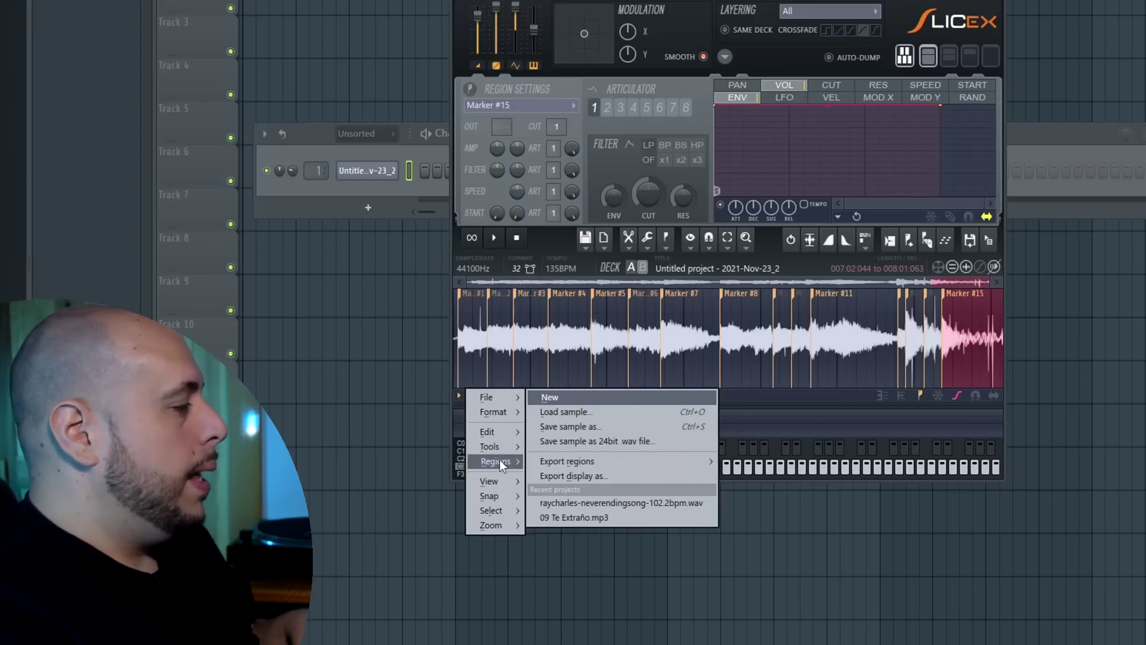
pyautogui.moveTo(499, 461)
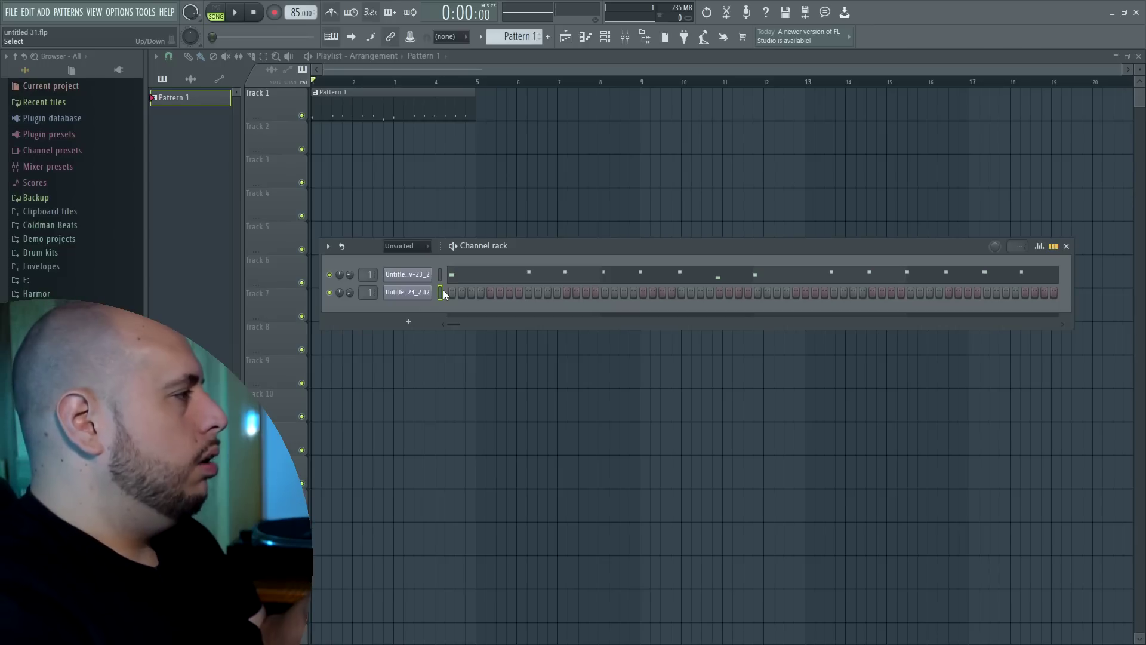
# Open both Slicex channels side by side to compare their pitch settings, and close the first one.
pyautogui.click(407, 292)
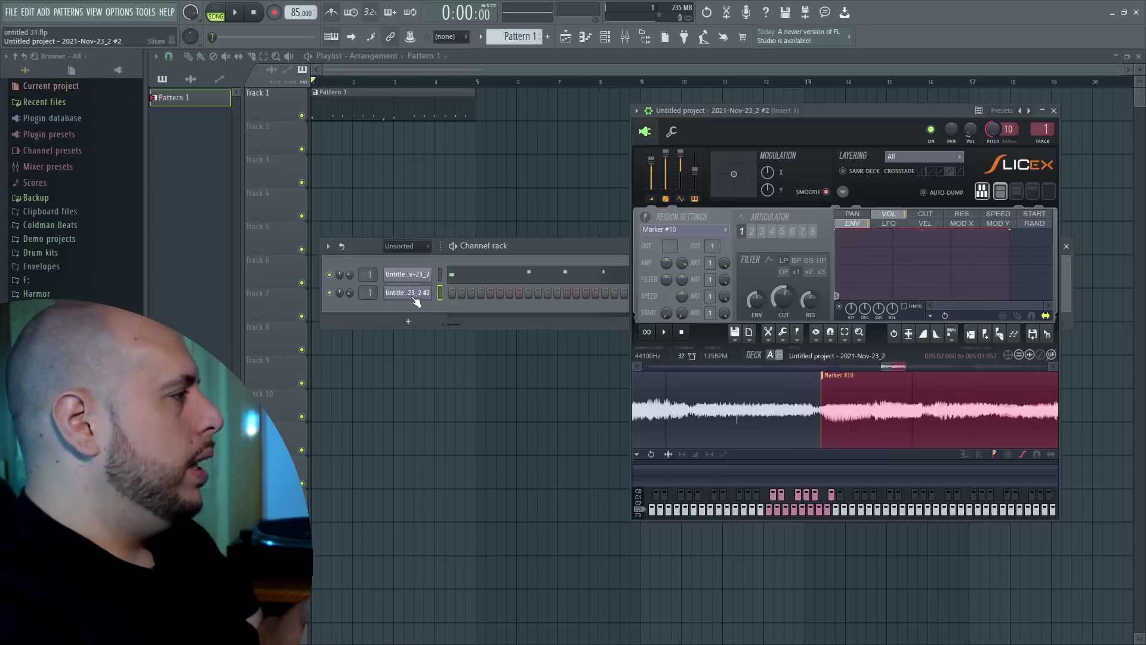
pyautogui.click(407, 274)
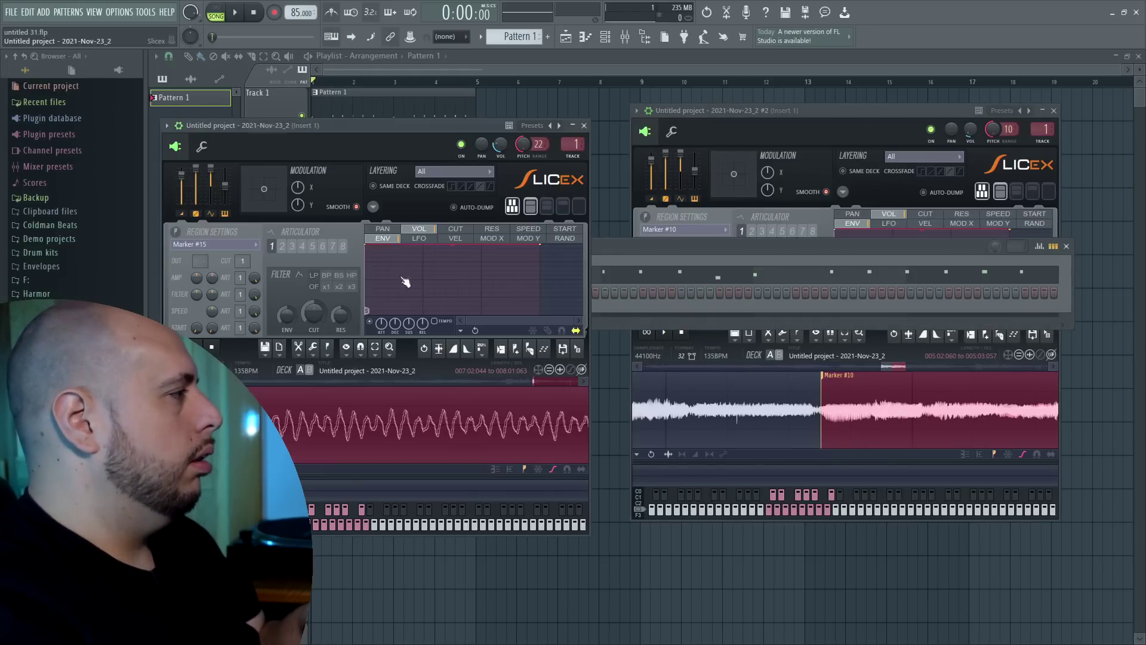
pyautogui.moveTo(443, 131); pyautogui.dragTo(474, 114)
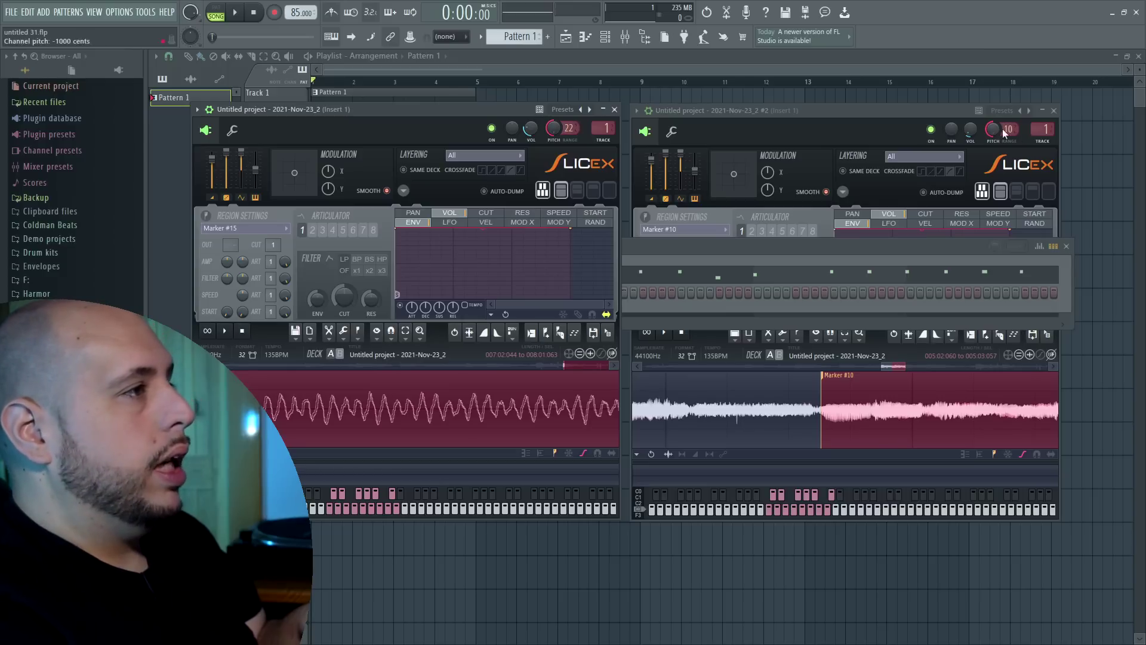
pyautogui.click(615, 110)
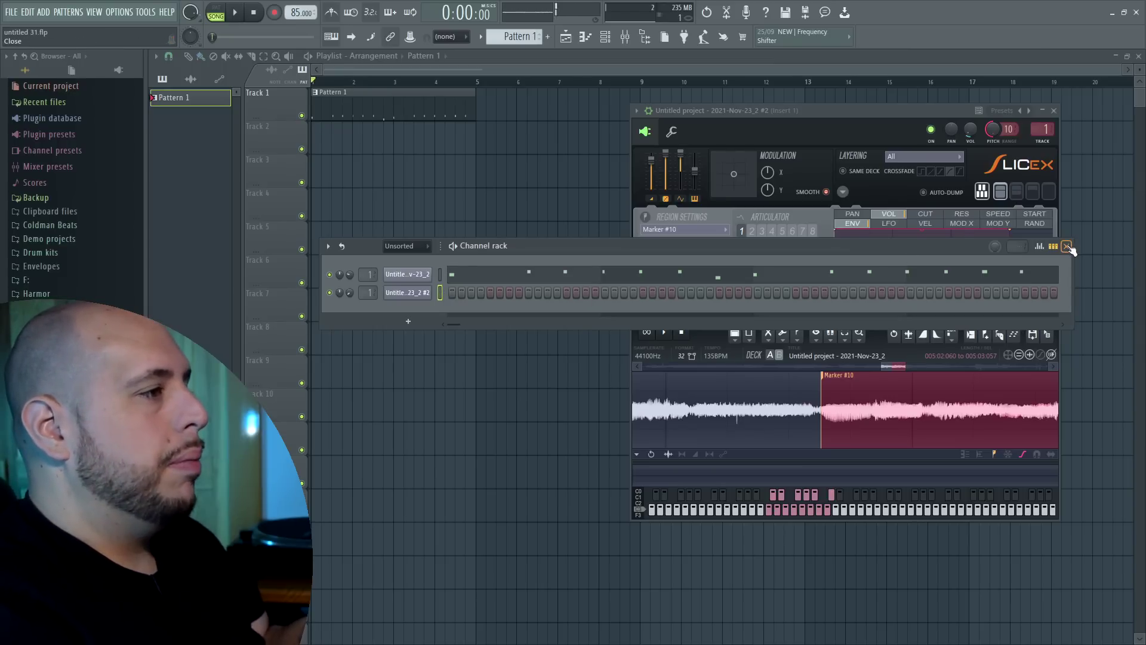
# Close the second Slicex channel and play the arrangement from bar 3.
pyautogui.click(1054, 111)
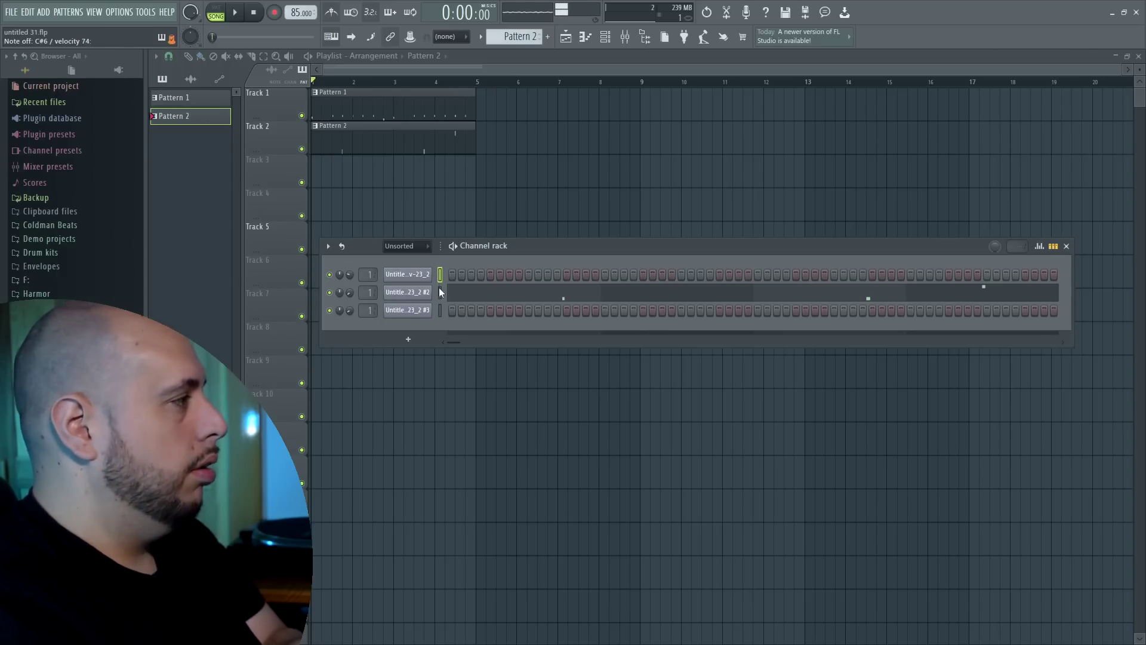
pyautogui.click(394, 83)
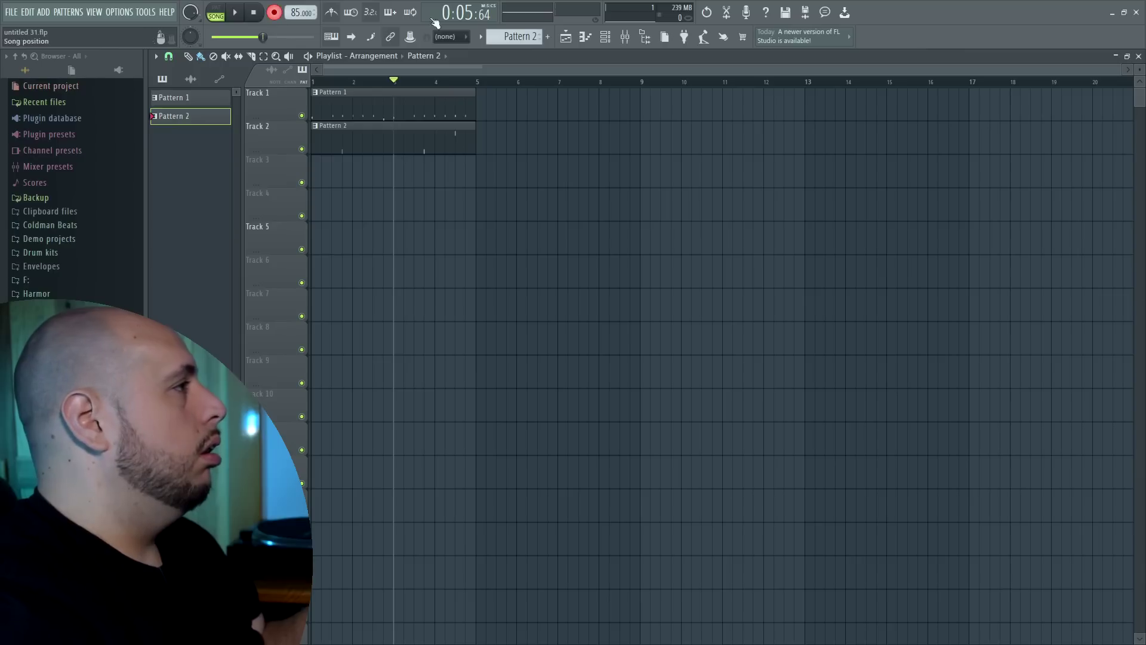
pyautogui.click(235, 13)
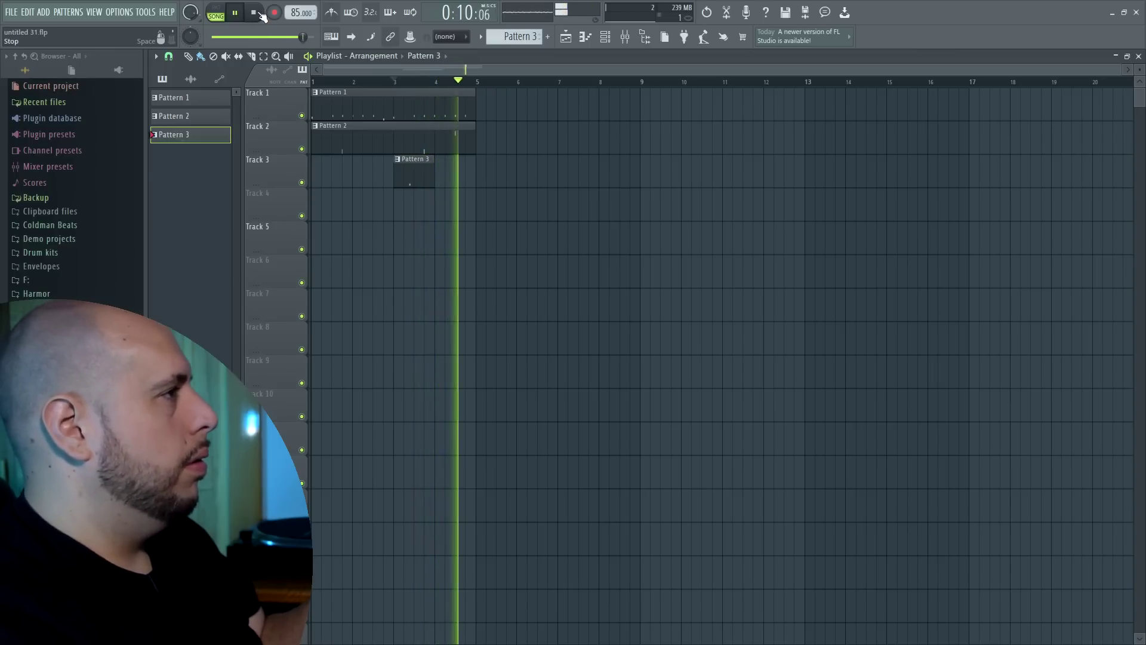
pyautogui.click(254, 13)
# Open the fourth Slicex channel to inspect its settings, and close it.
pyautogui.press('F6')
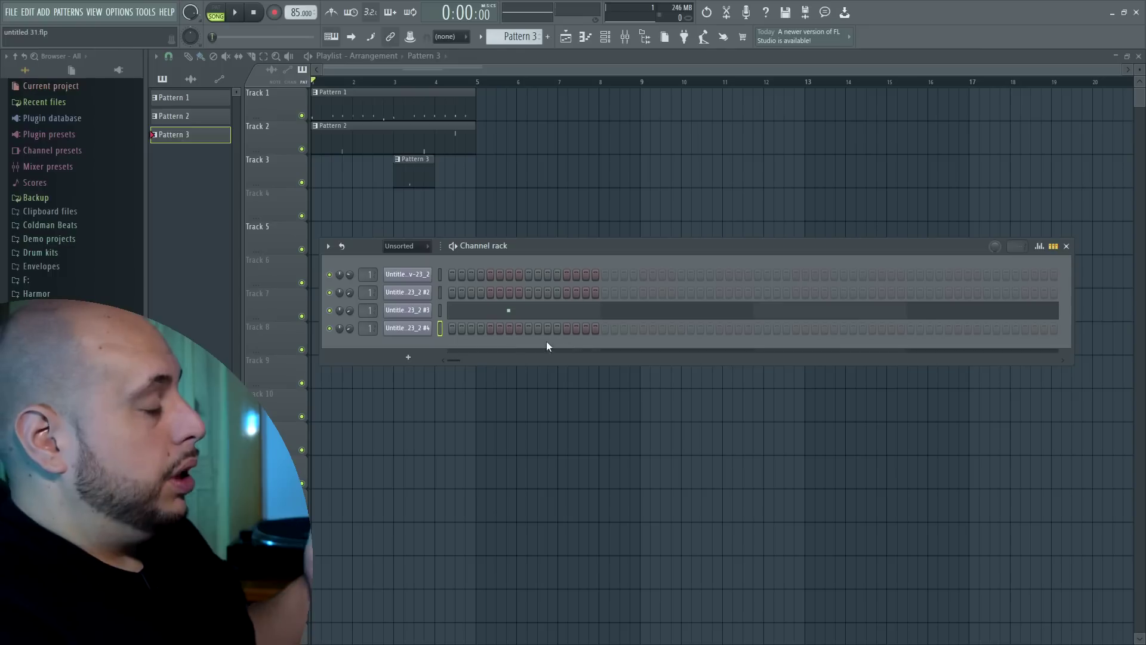
pyautogui.click(410, 330)
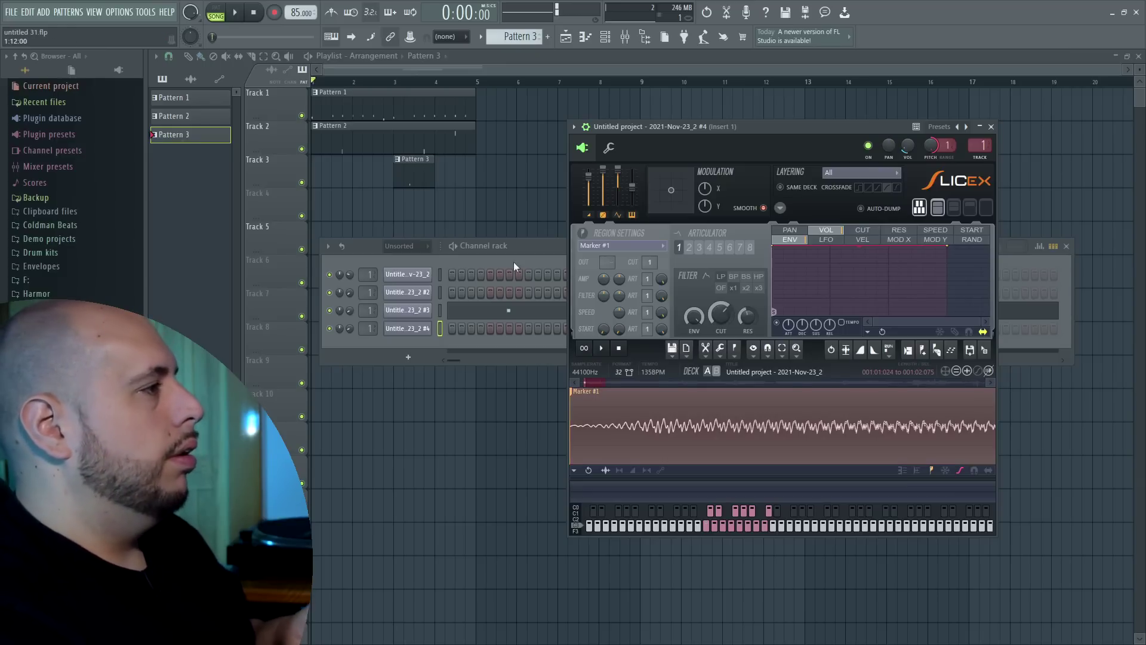
pyautogui.click(981, 127)
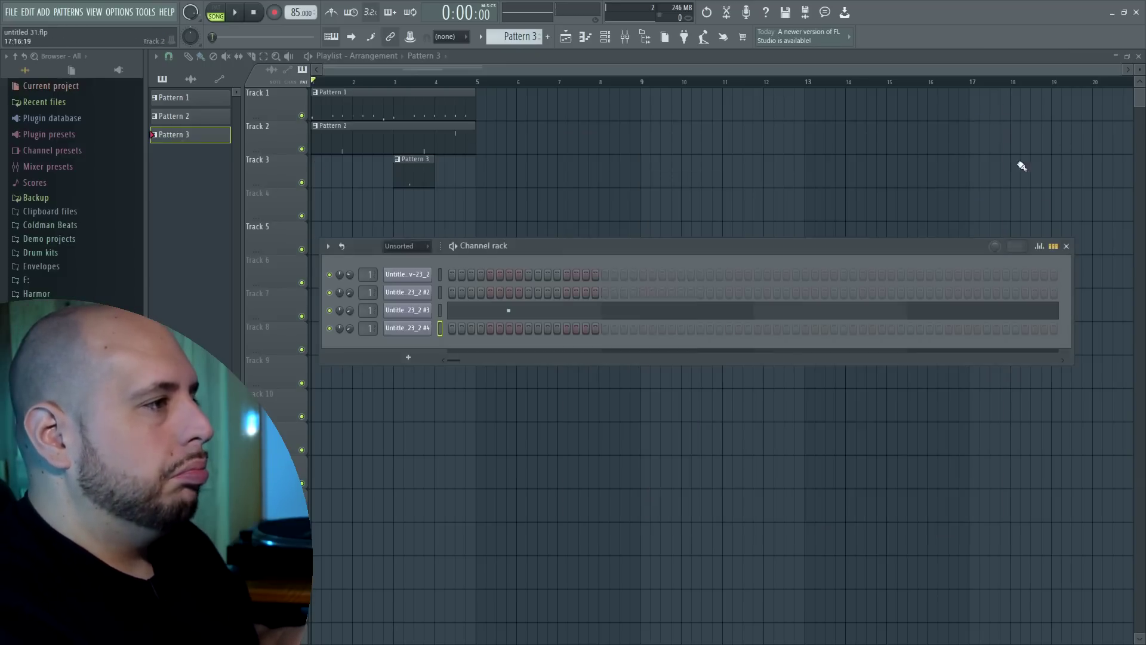
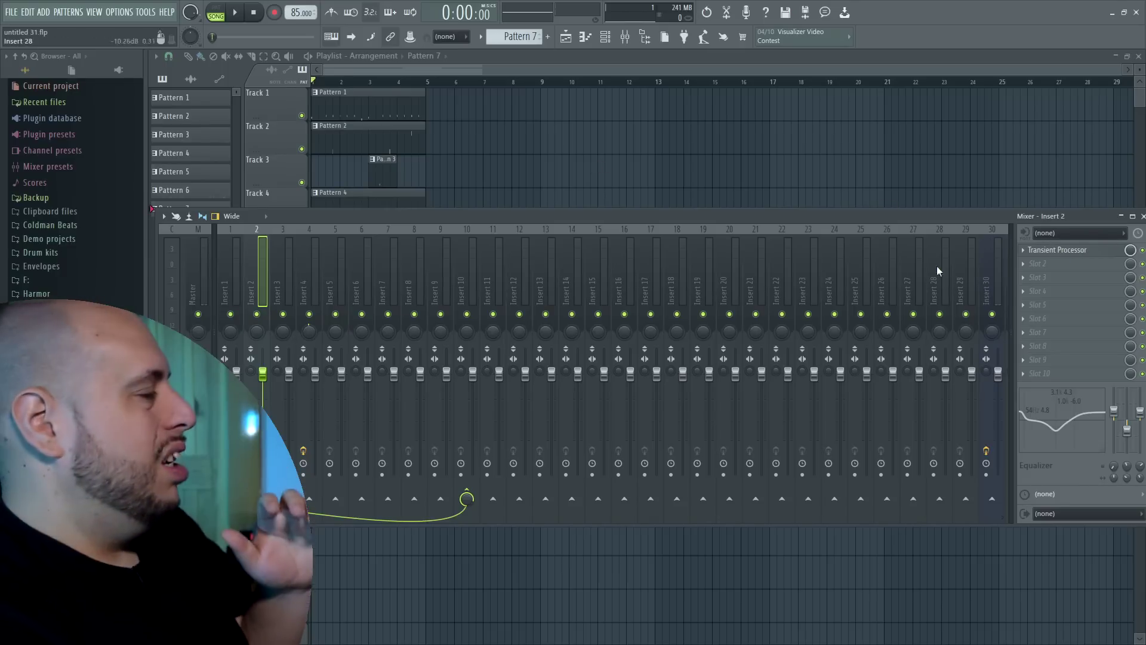
# Review the effects on mixer inserts 3 and 4 and the routing to insert 10.
pyautogui.click(276, 269)
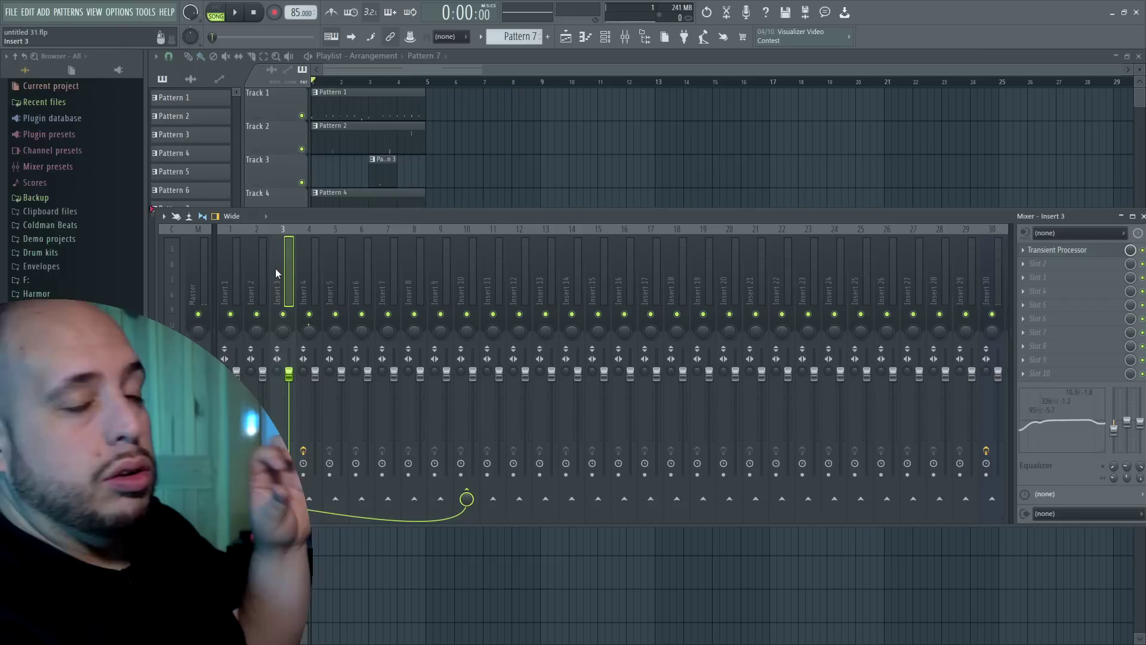
pyautogui.click(330, 276)
pyautogui.click(309, 277)
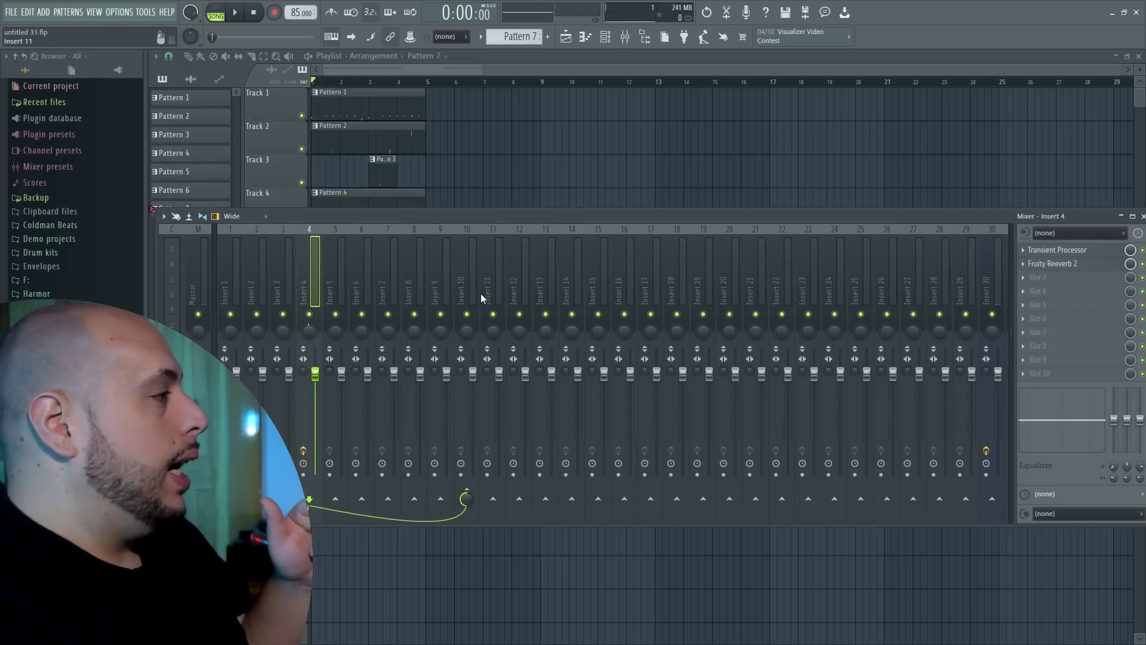
pyautogui.click(460, 296)
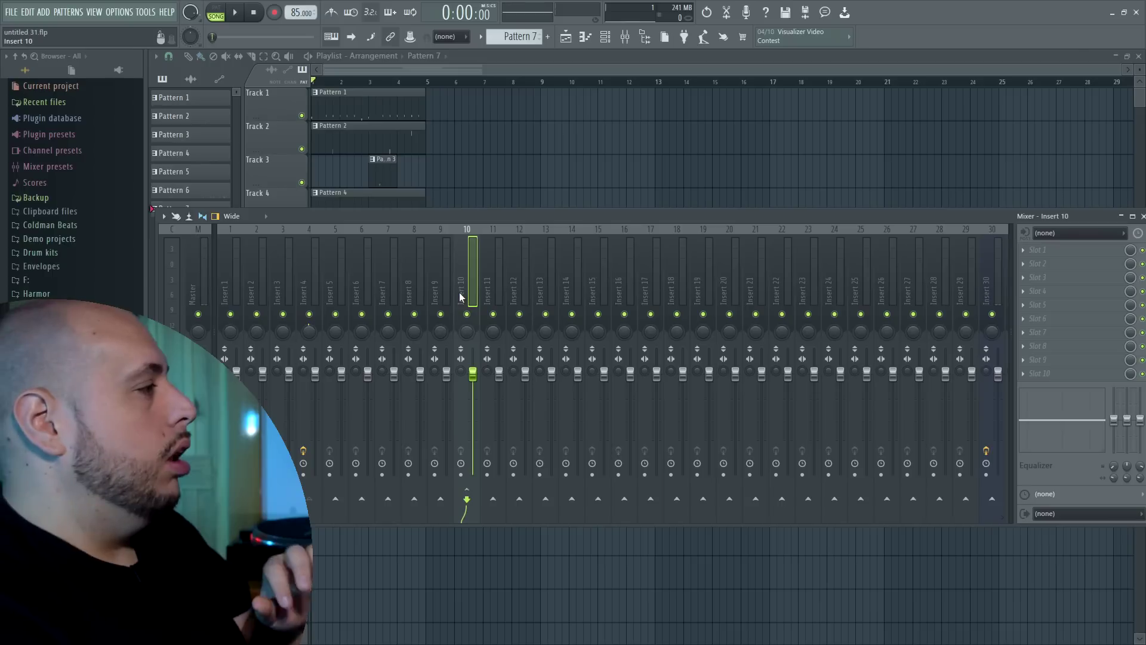
# Set the stereo separation of mixer insert 2 to 100% merged and narrow insert 3 towards merged as well.
pyautogui.click(253, 285)
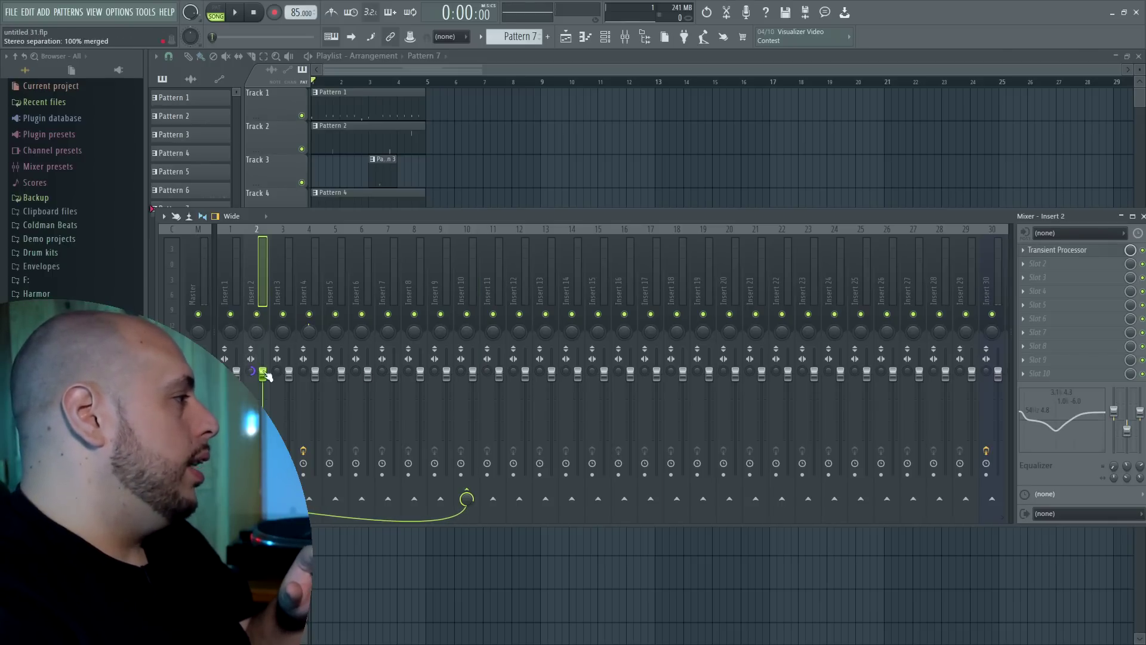
pyautogui.moveTo(277, 374); pyautogui.dragTo(277, 373)
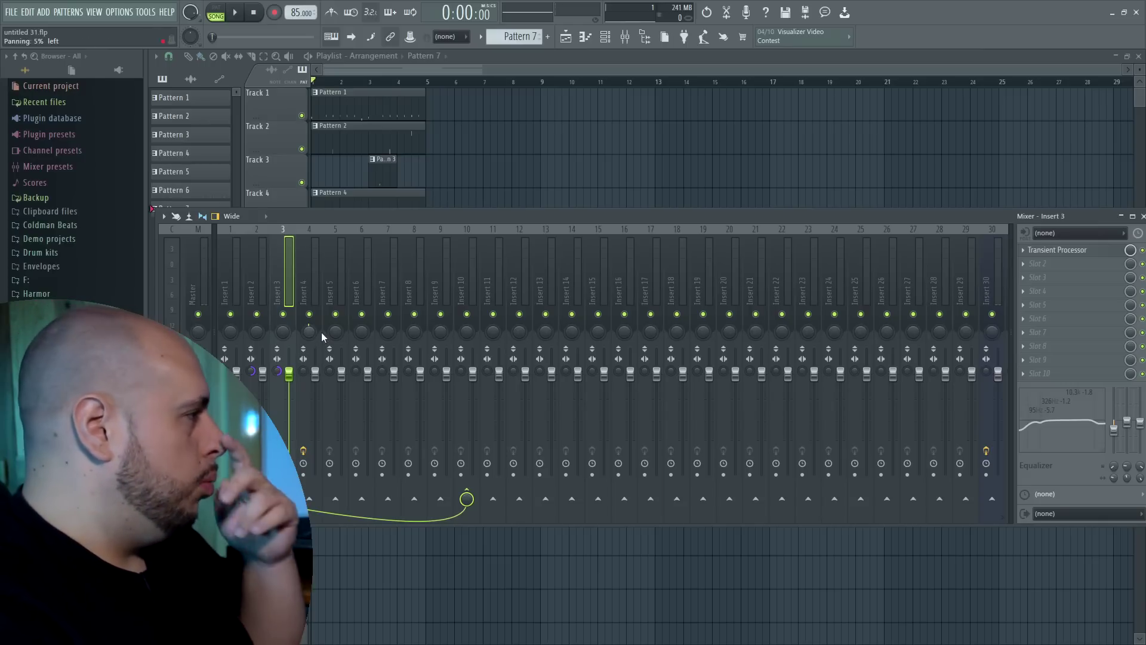
# Load Fruity Reeverb 2 on mixer insert 10 and turn its dry level fully down.
pyautogui.click(459, 280)
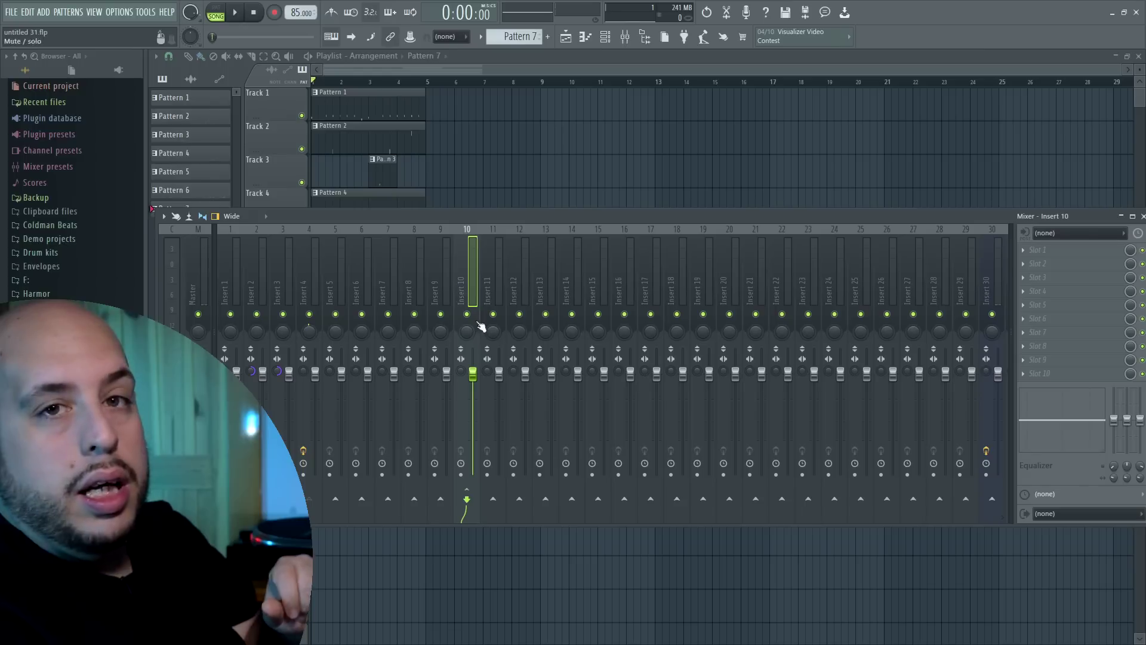
pyautogui.click(1029, 254)
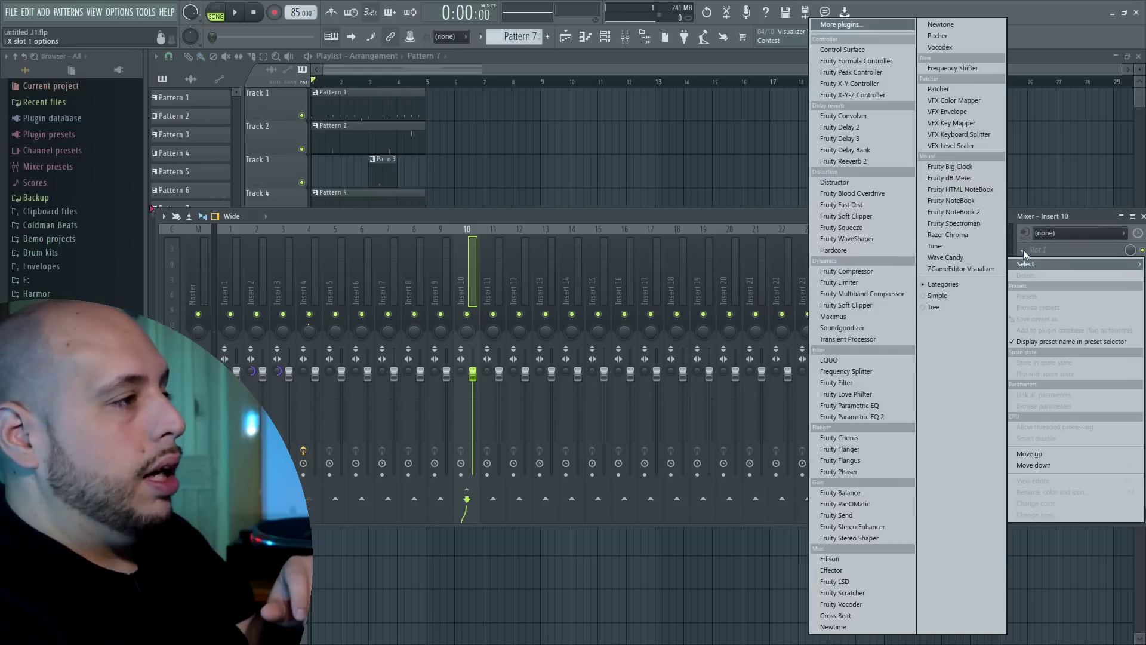
pyautogui.click(868, 163)
pyautogui.moveTo(418, 207); pyautogui.dragTo(536, 193)
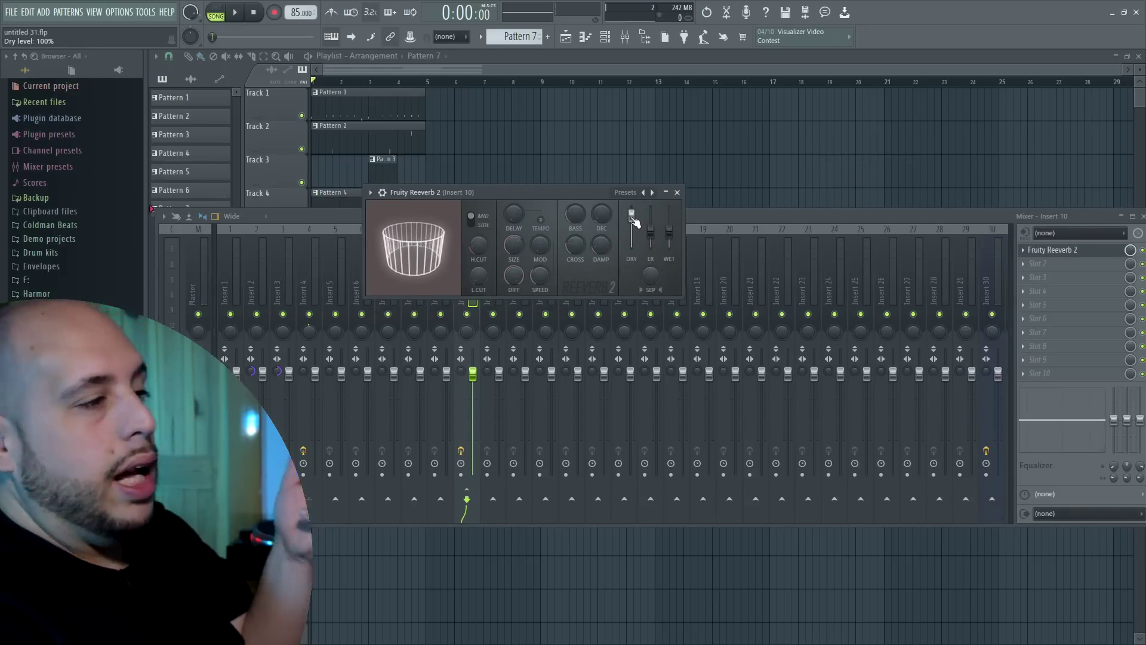
pyautogui.moveTo(633, 220); pyautogui.dragTo(669, 237)
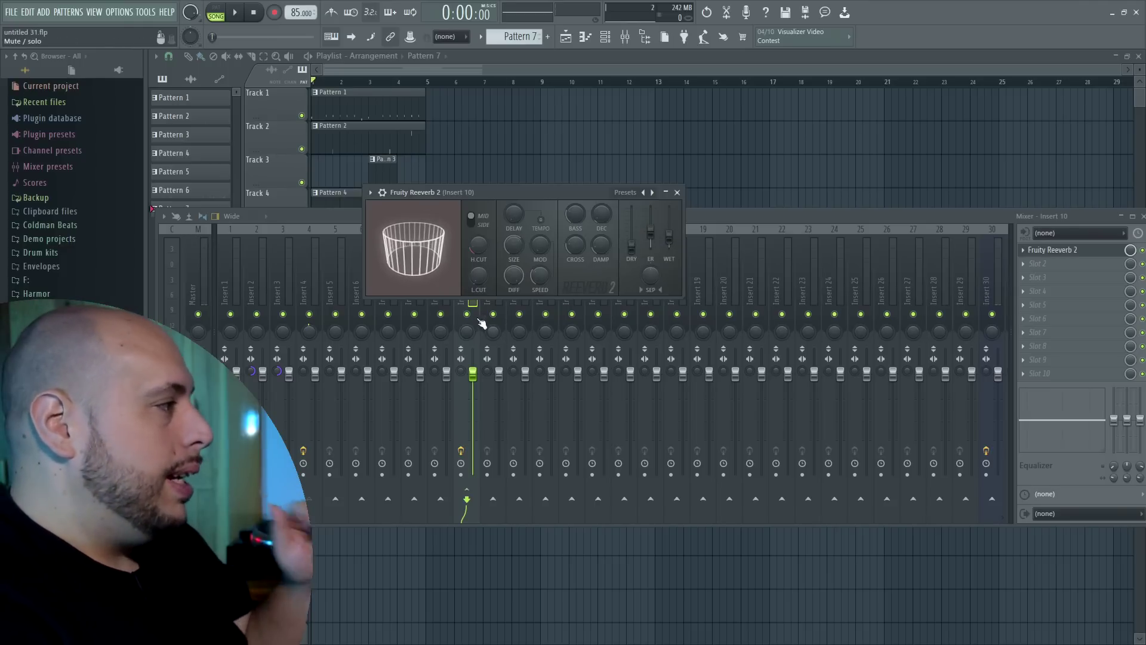
# Adjust the reverb's stereo separation and low cut during playback, and set its high cut to about 4.3 kHz.
pyautogui.press('space')
pyautogui.moveTo(651, 272); pyautogui.dragTo(650, 275)
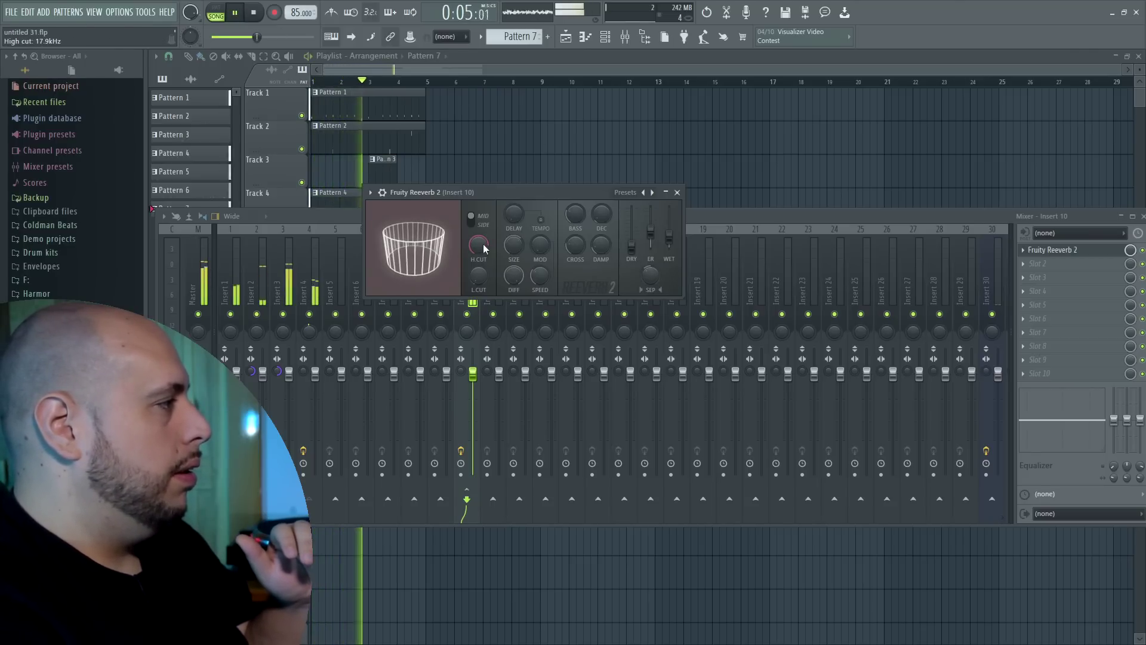
pyautogui.moveTo(480, 280)
pyautogui.mouseDown()
pyautogui.moveTo(479, 264)
pyautogui.moveTo(480, 276)
pyautogui.mouseUp()
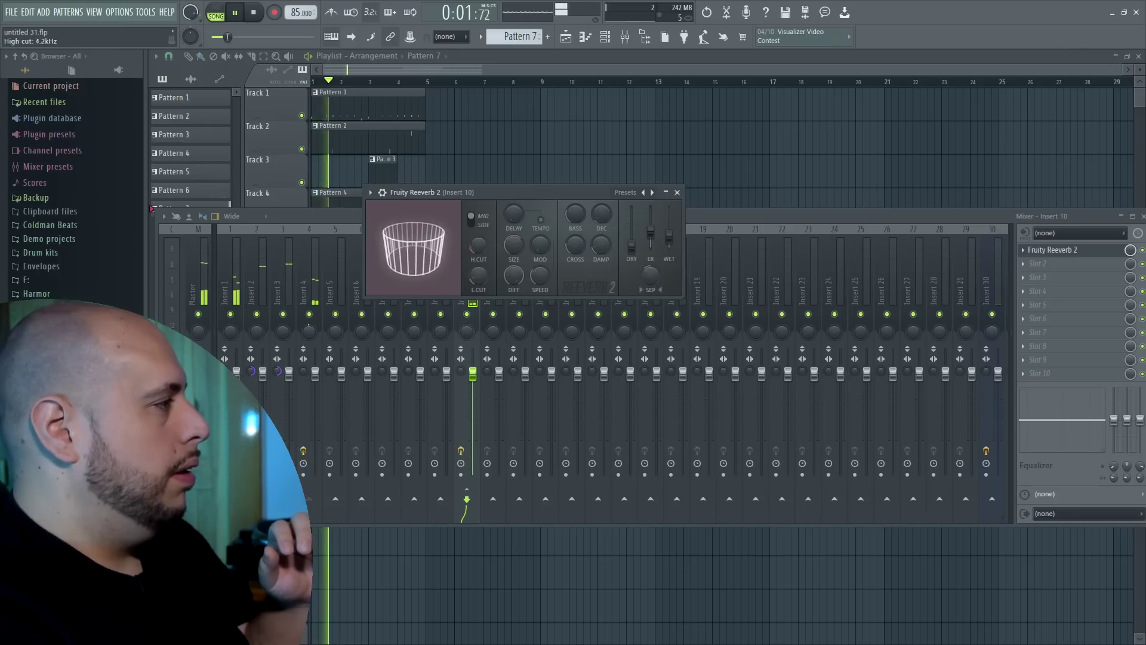
pyautogui.moveTo(478, 244); pyautogui.dragTo(478, 263)
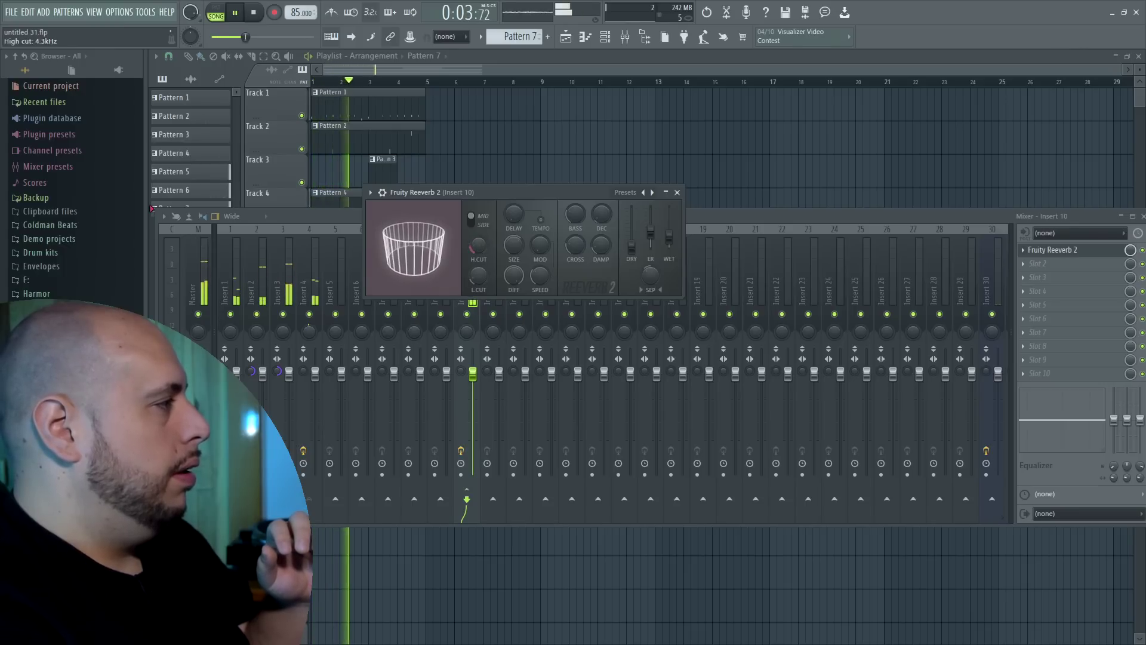
pyautogui.click(255, 13)
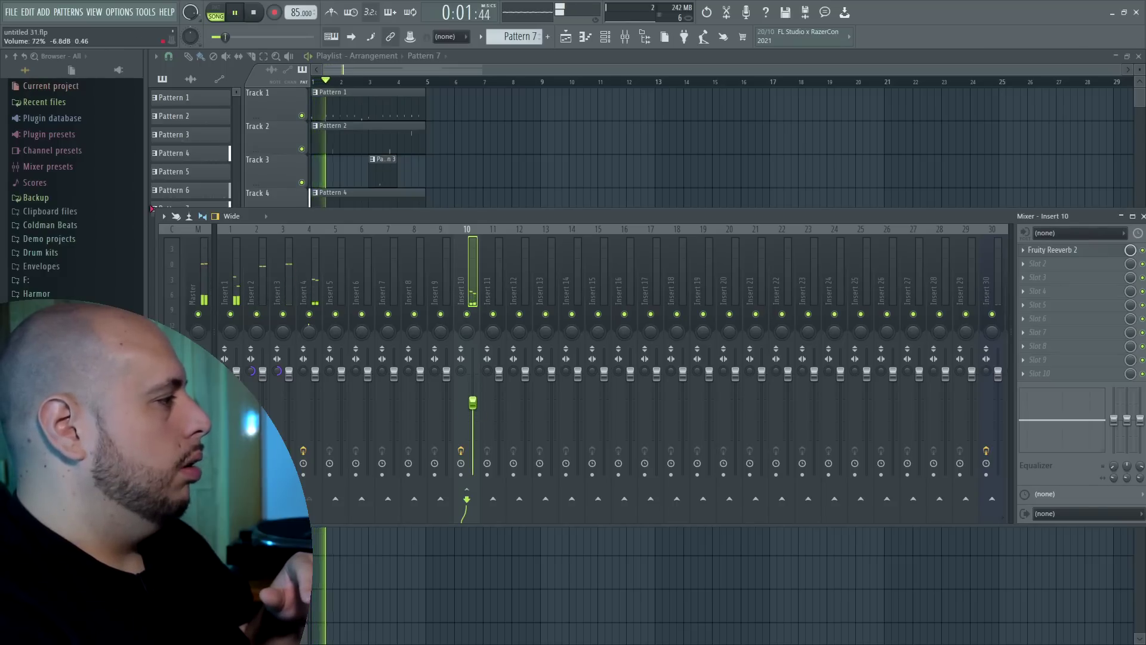
# Set the volume of mixer insert 10 to about 72% while the song plays.
pyautogui.moveTo(473, 403); pyautogui.dragTo(473, 405)
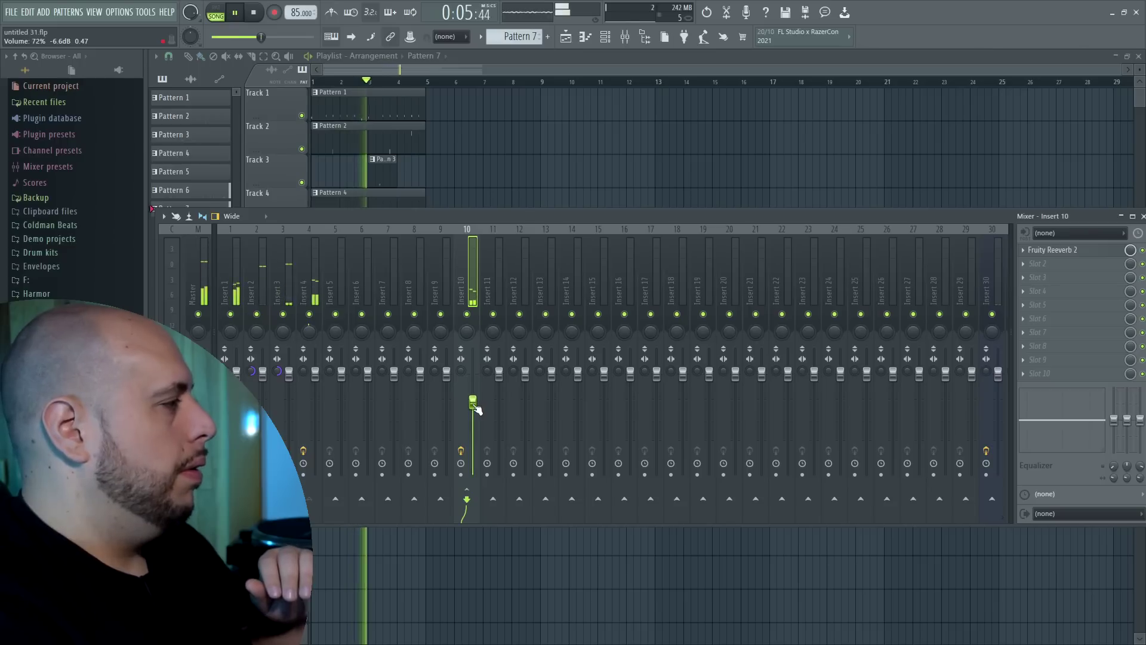
pyautogui.moveTo(475, 405); pyautogui.dragTo(475, 400)
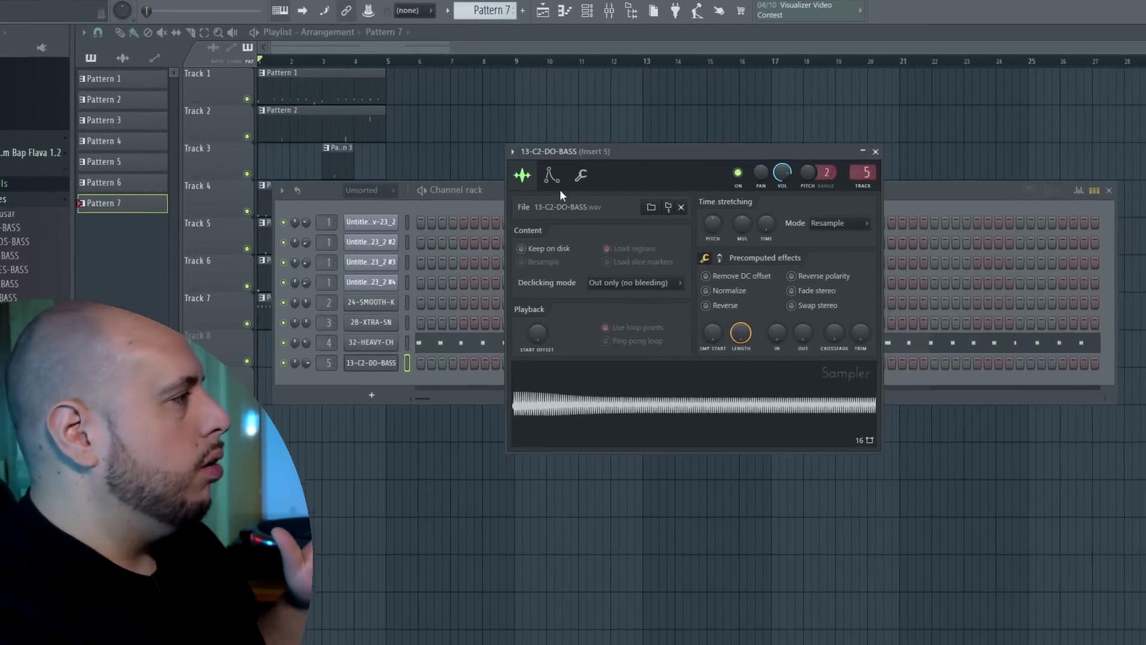
# Lengthen the decay of the volume envelope on the 13-C2-DO-BASS channel, and close the sampler.
pyautogui.click(575, 186)
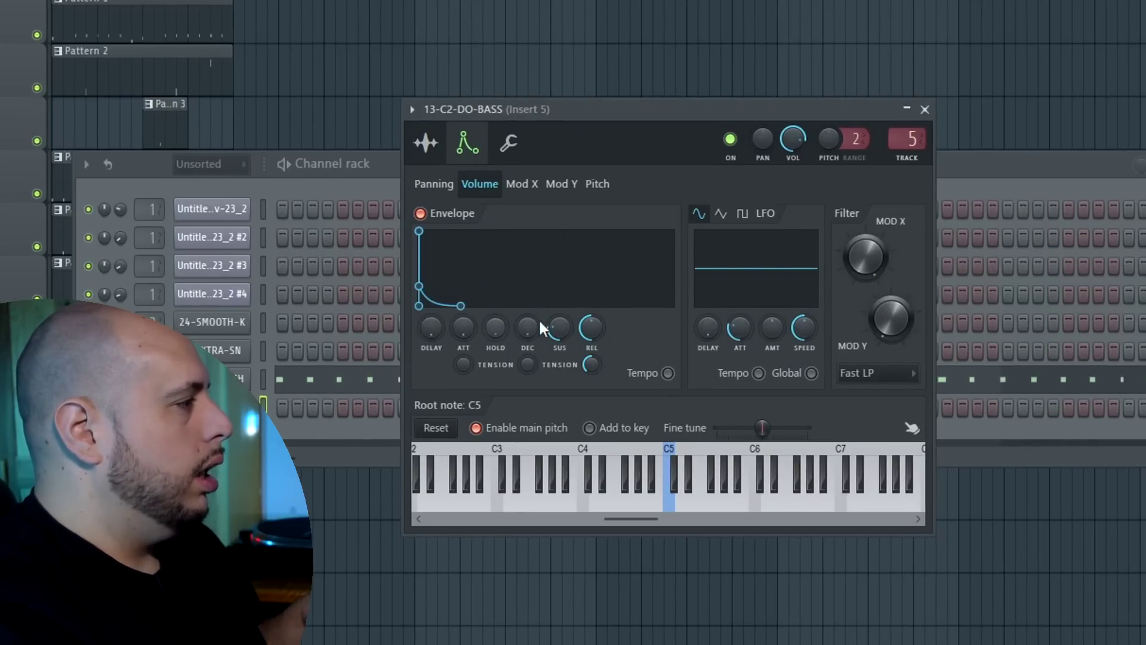
pyautogui.scroll(5, 525, 330)
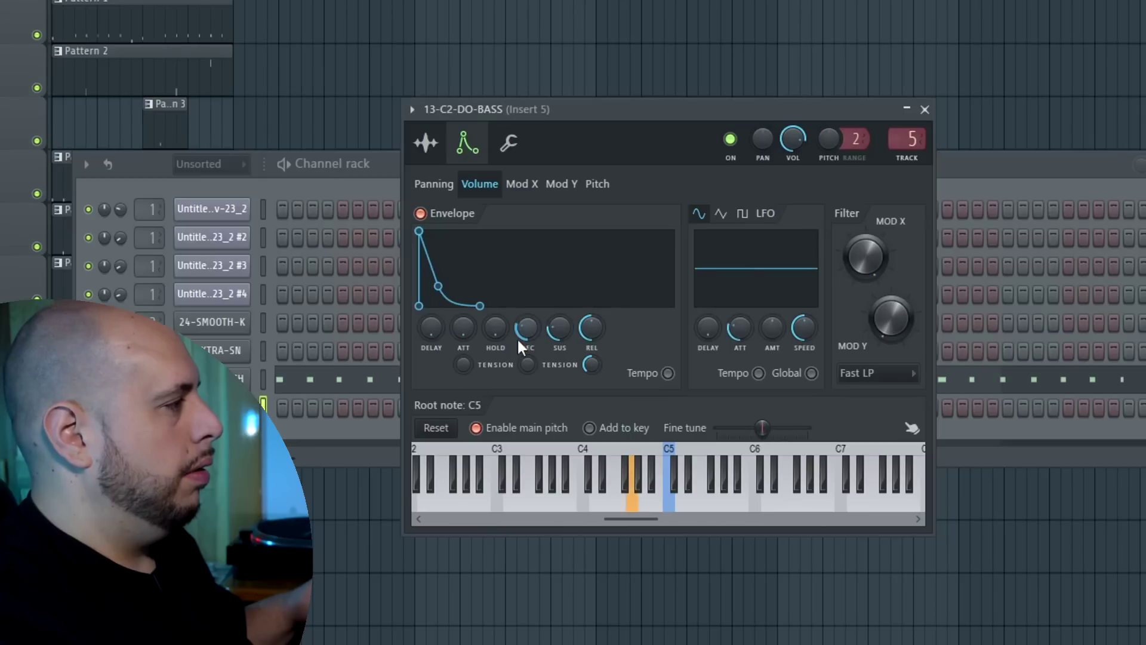
pyautogui.moveTo(517, 338); pyautogui.dragTo(517, 334)
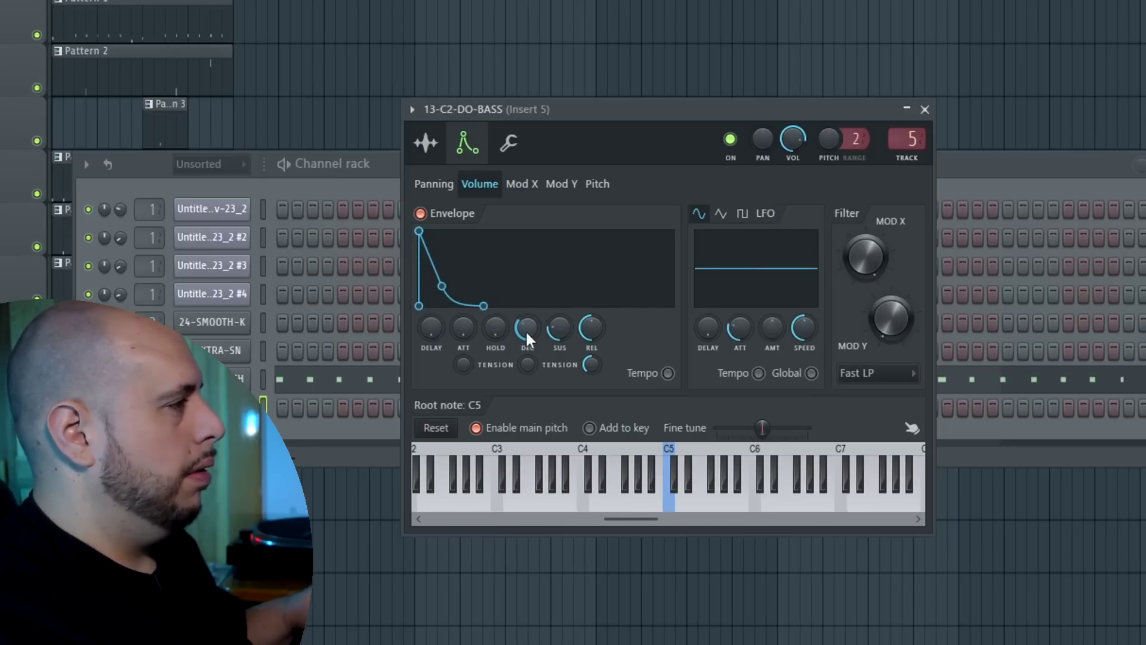
pyautogui.click(924, 109)
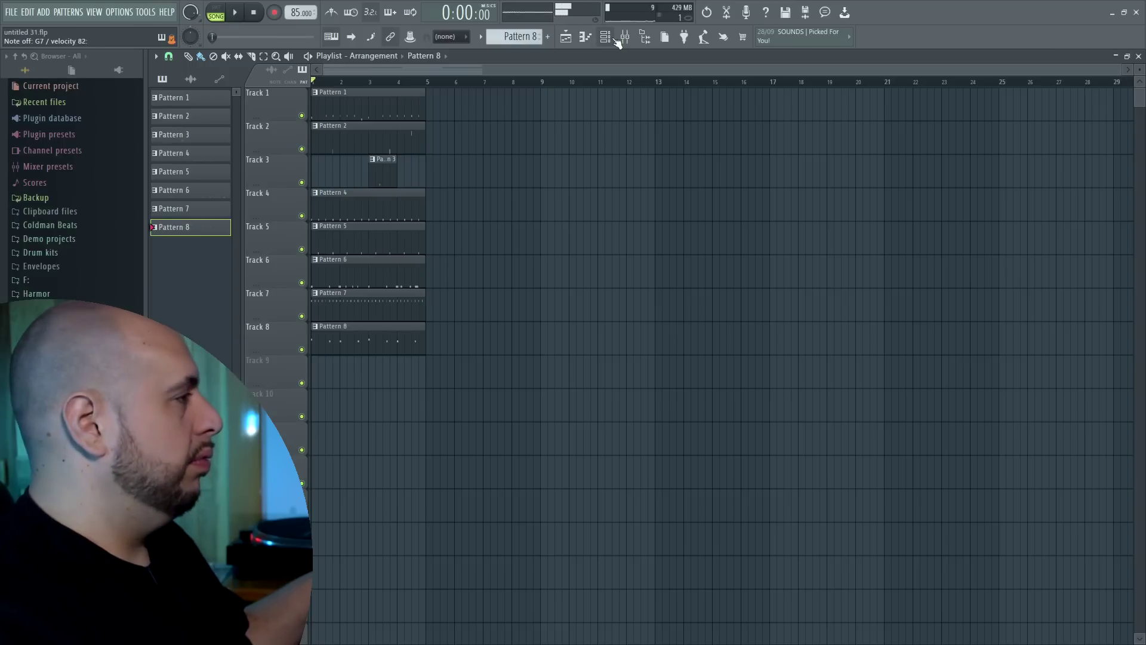
# Open the All Strings Slow channel in FLEX to show its Essential Strings preset, and close it.
pyautogui.click(606, 37)
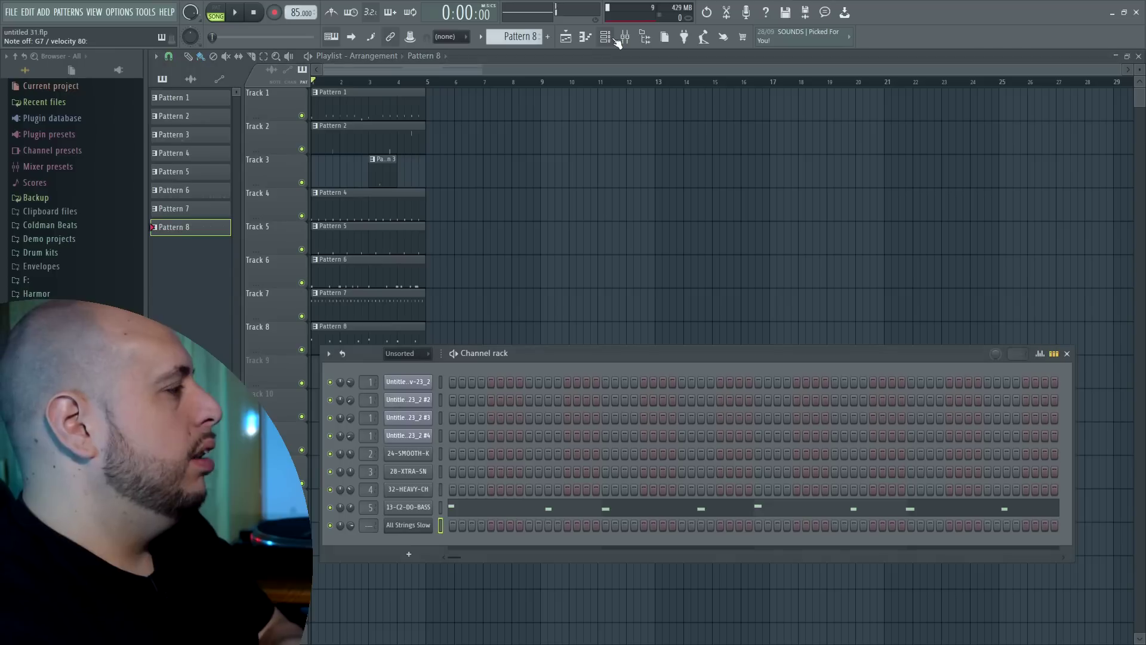
pyautogui.click(408, 525)
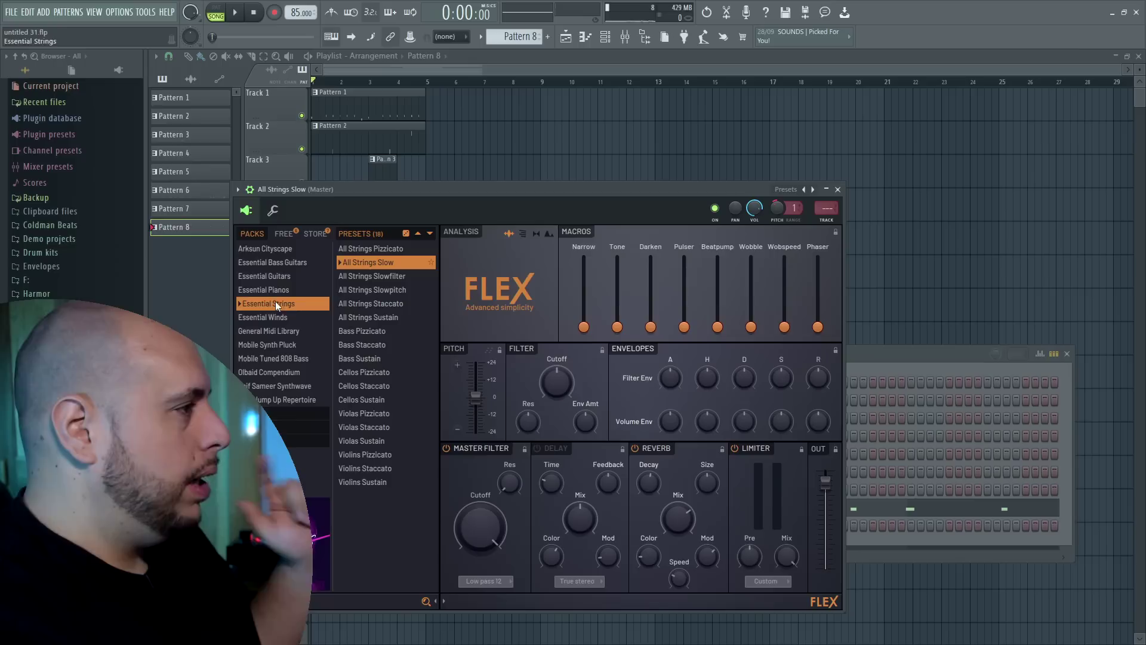
pyautogui.click(838, 189)
# Lower the All Strings Slow channel volume to about 8% while the song plays, and close the channel rack.
pyautogui.moveTo(748, 351); pyautogui.dragTo(788, 197)
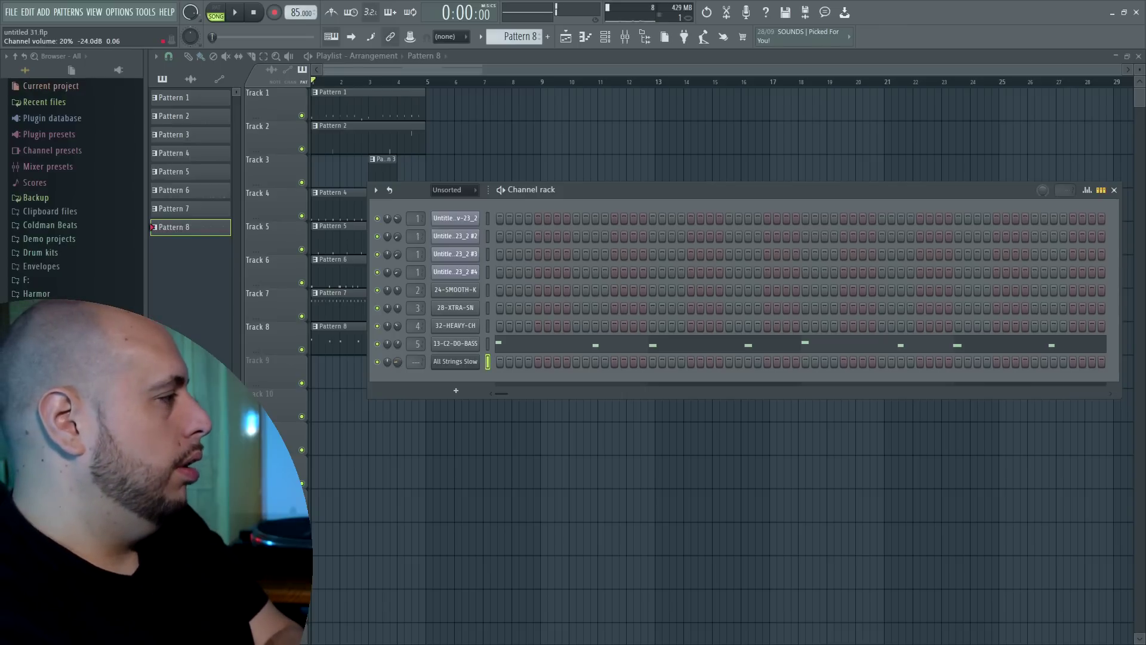
pyautogui.click(232, 25)
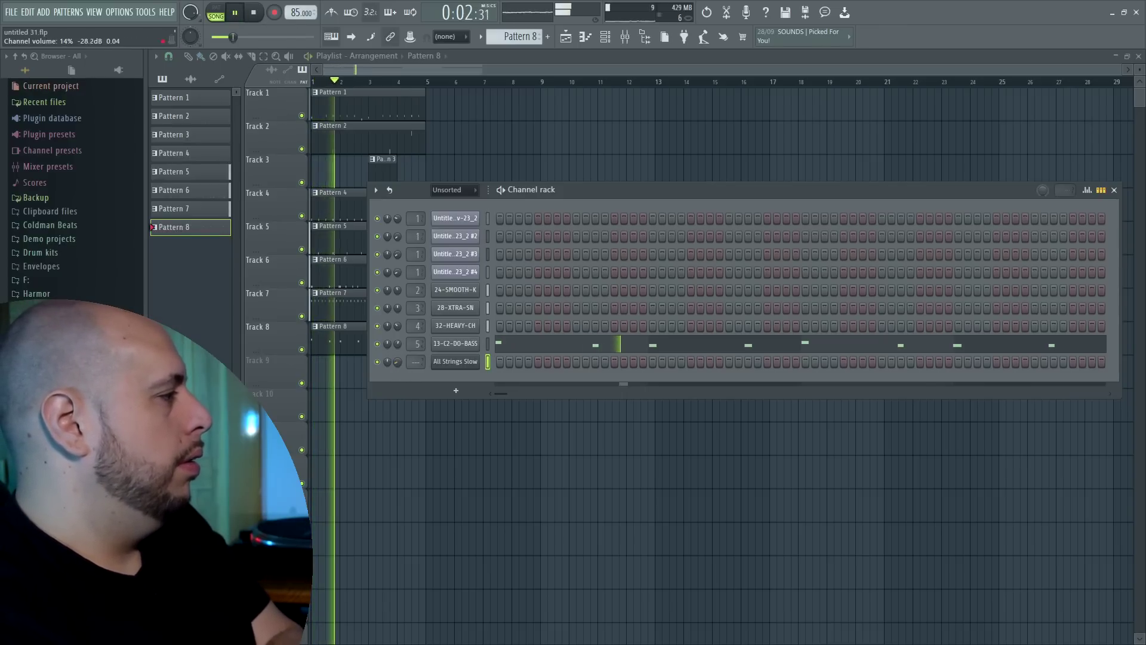
pyautogui.moveTo(396, 361); pyautogui.dragTo(396, 370)
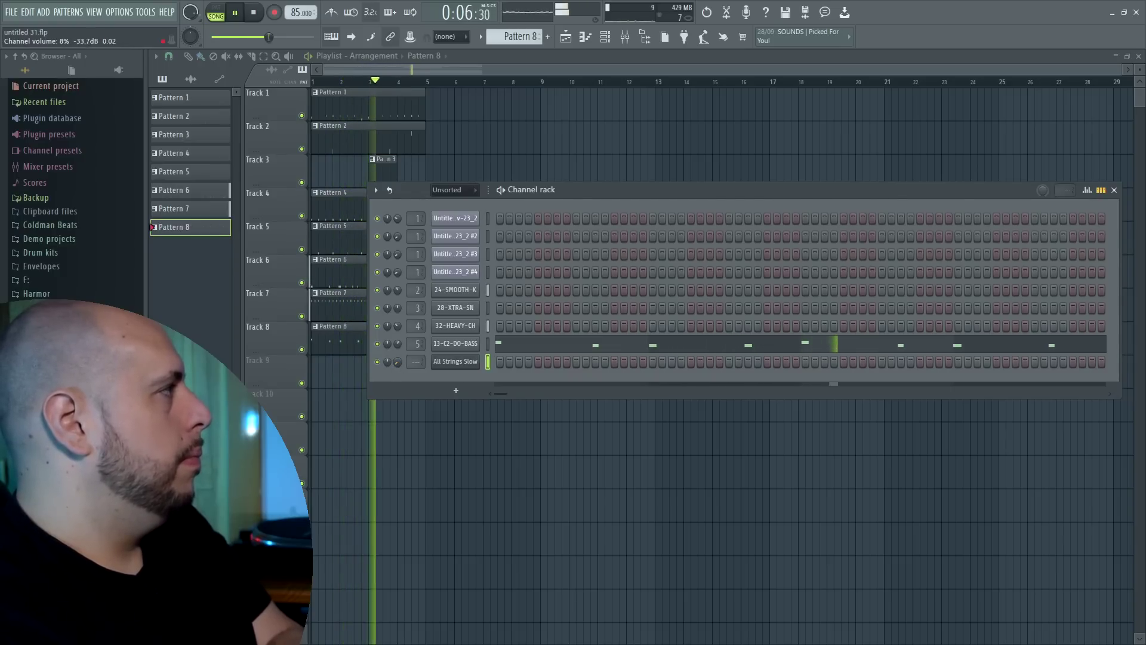
pyautogui.click(255, 13)
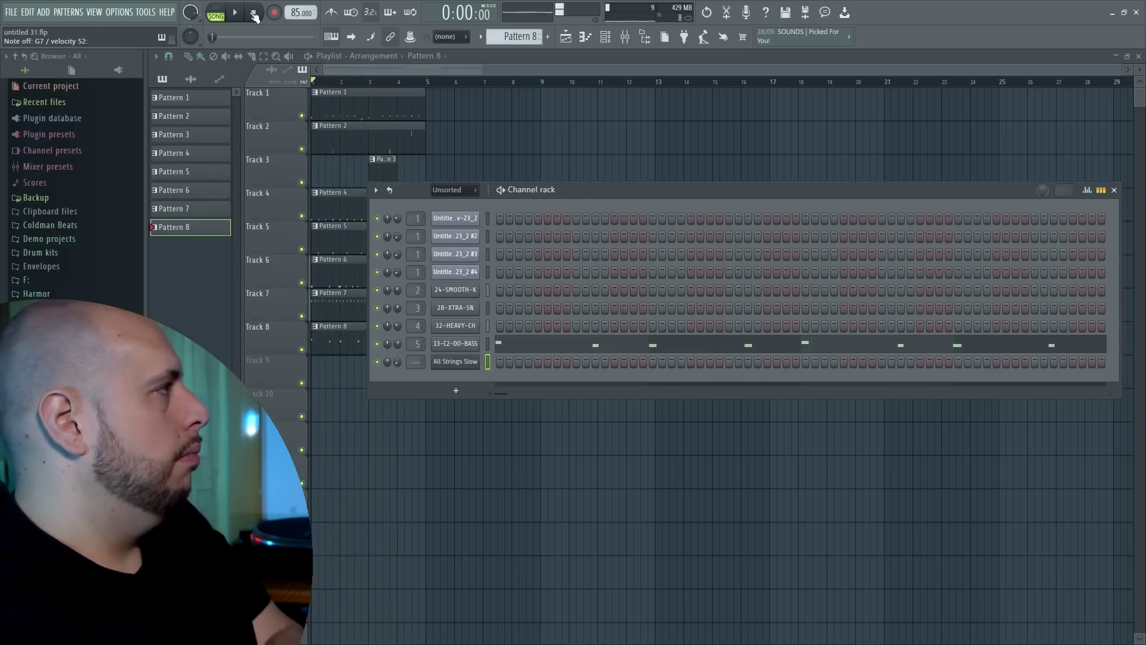
pyautogui.click(1114, 191)
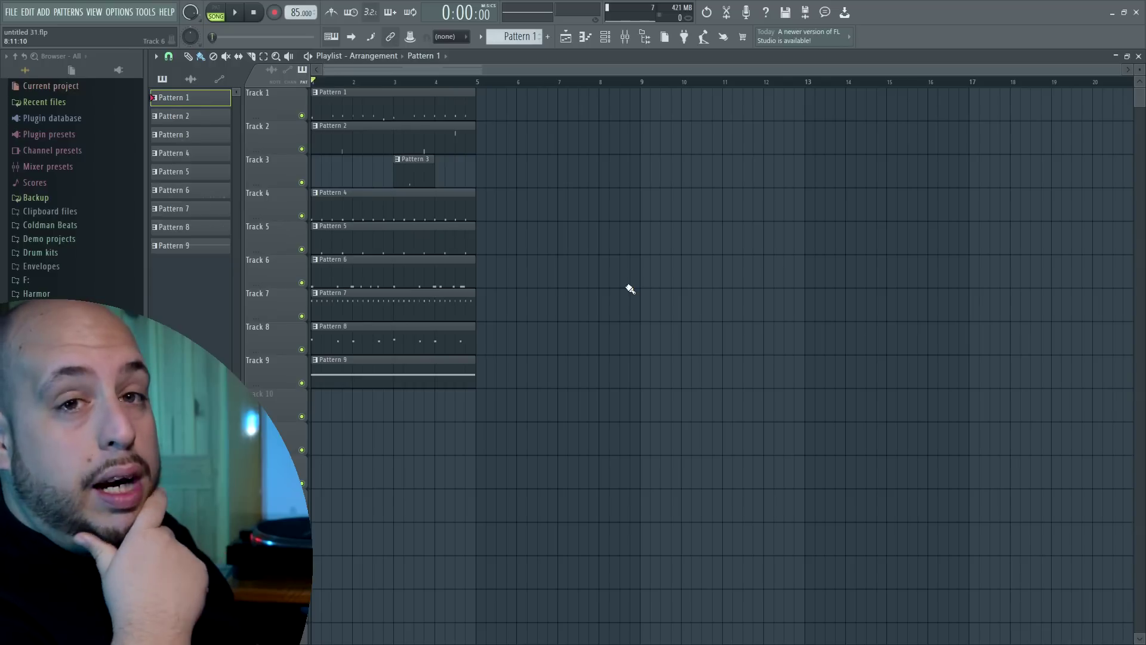
# Select all pattern clips on tracks 1 to 9, move them to start at bar 3, and duplicate them at bar 7.
pyautogui.moveTo(512, 91); pyautogui.dragTo(376, 374)
pyautogui.click(376, 375)
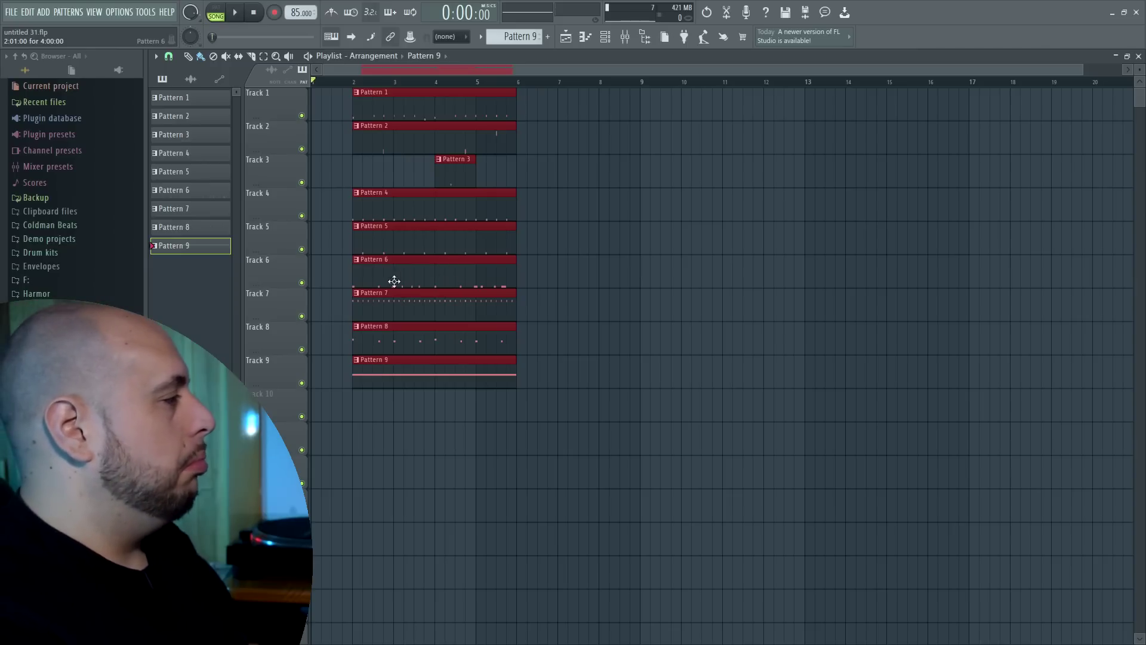
pyautogui.moveTo(388, 276); pyautogui.dragTo(584, 271)
pyautogui.keyDown('shift'); pyautogui.moveTo(612, 95); pyautogui.dragTo(611, 90); pyautogui.keyUp('shift')
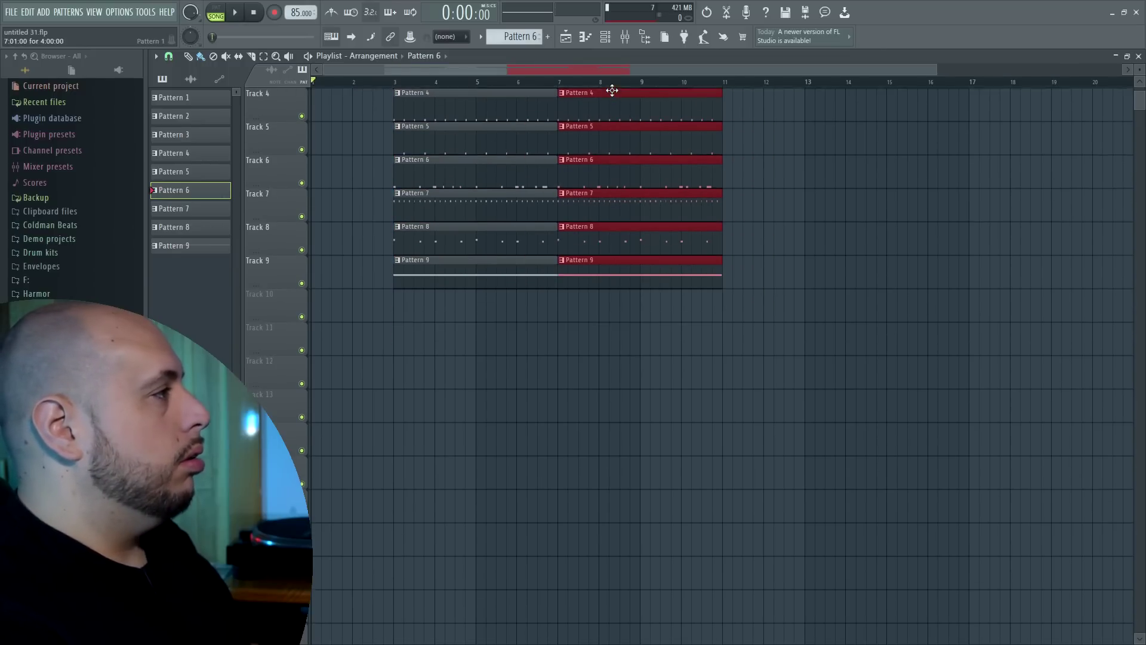
# Duplicate the selected clips on tracks 1 to 9 repeatedly in four-bar blocks, from bar 11 until the arrangement reaches bar 35.
pyautogui.scroll(-3, 616, 84)
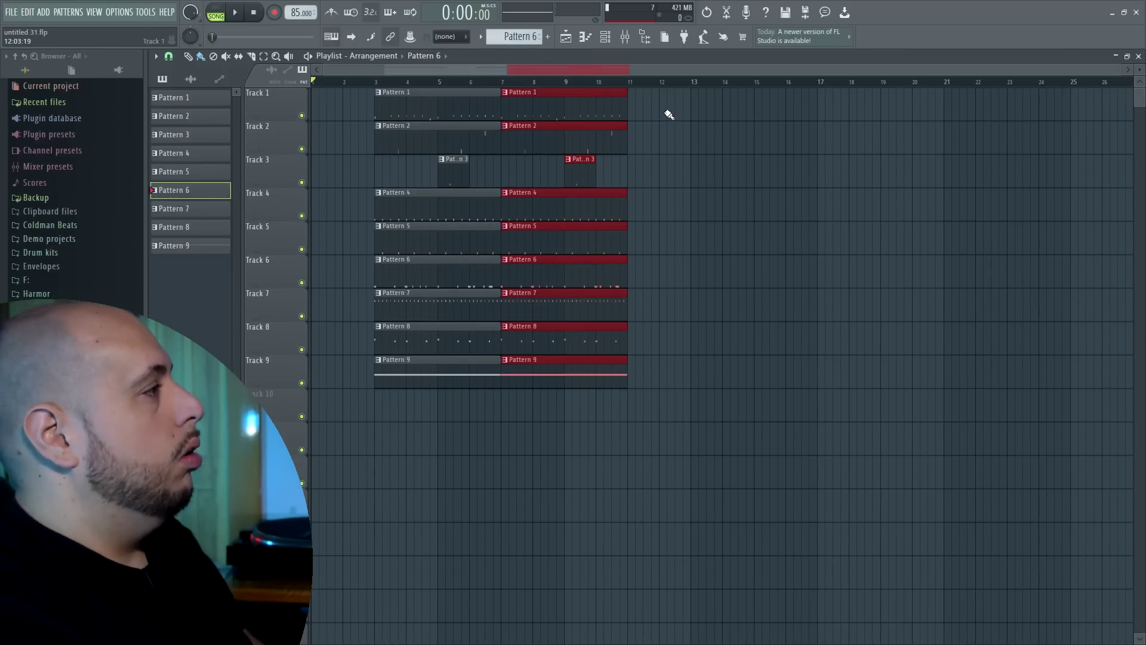
pyautogui.hotkey('ctrl', 'b')
pyautogui.hotkey('ctrl', 'b')
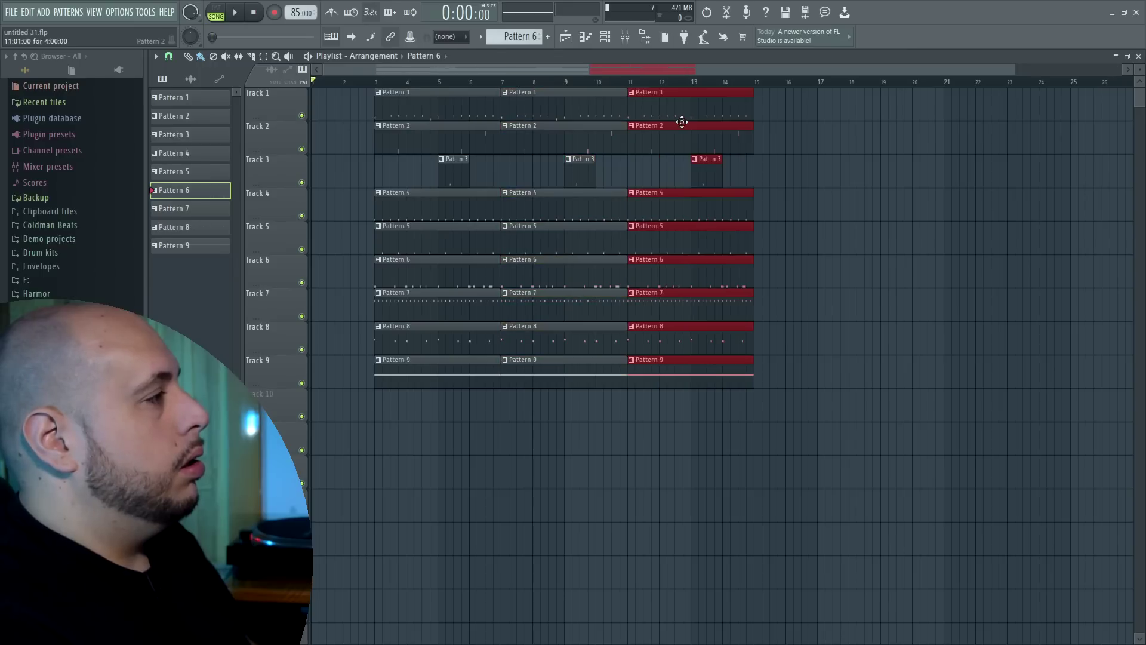
pyautogui.hotkey('ctrl', 'b')
pyautogui.hotkey('ctrl', 'b')
pyautogui.hotkey('ctrl', 'b')
pyautogui.hotkey('ctrl', 'b')
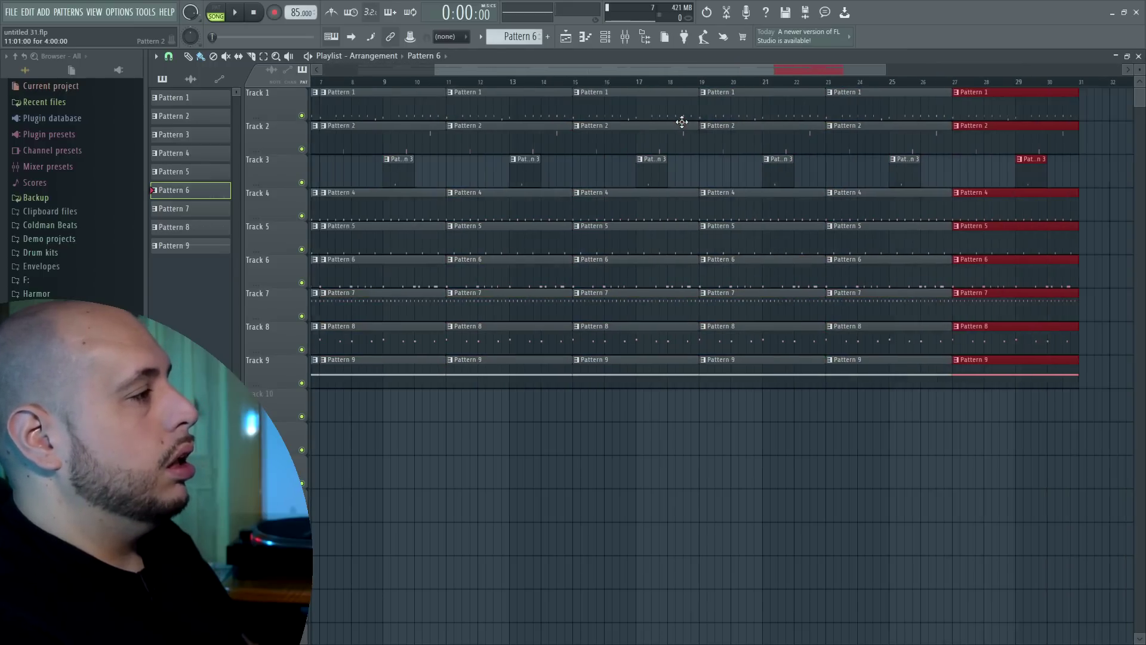
pyautogui.scroll(-3, 672, 85)
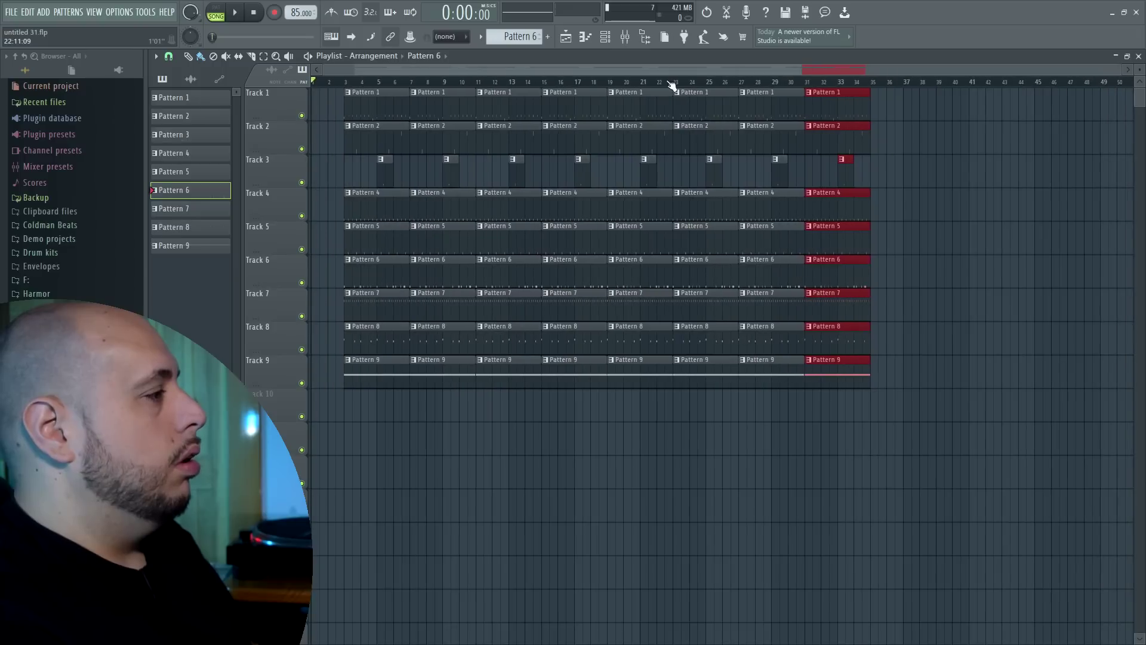
# Delete the clips between bars 11 and 27 on tracks 2, 3, 4 and 9, and listen to the transition at bar 27.
pyautogui.moveTo(540, 384); pyautogui.dragTo(718, 377)
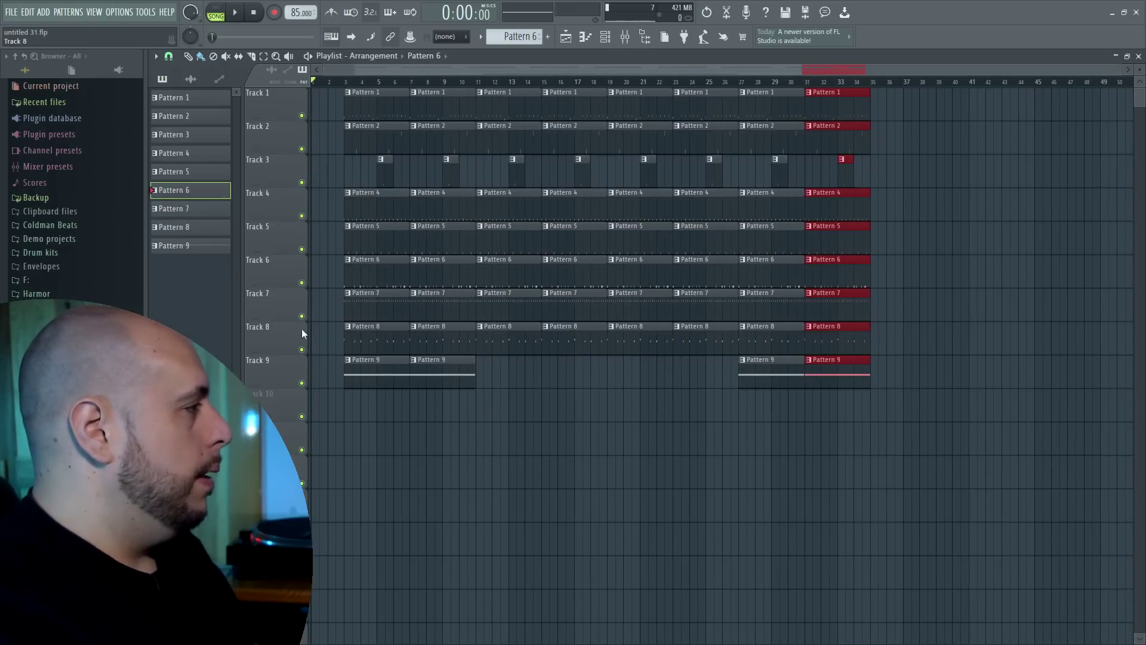
pyautogui.moveTo(504, 143)
pyautogui.mouseDown()
pyautogui.moveTo(580, 157)
pyautogui.moveTo(696, 144)
pyautogui.mouseUp()
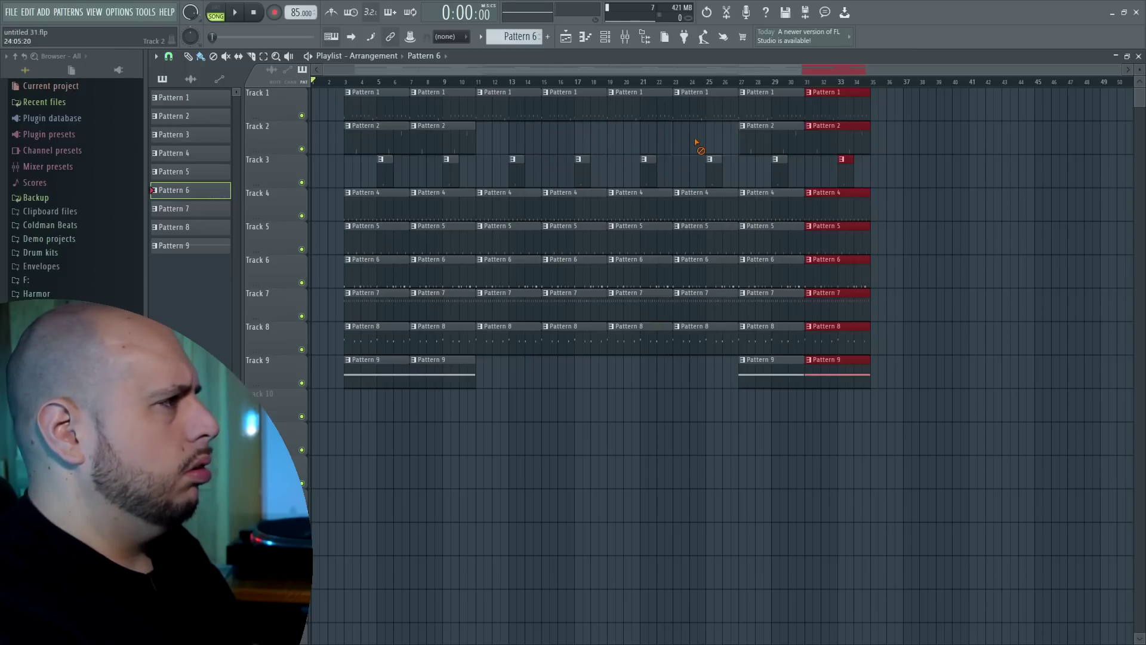
pyautogui.moveTo(540, 179)
pyautogui.mouseDown()
pyautogui.moveTo(501, 205)
pyautogui.moveTo(692, 203)
pyautogui.mouseUp()
pyautogui.press('space')
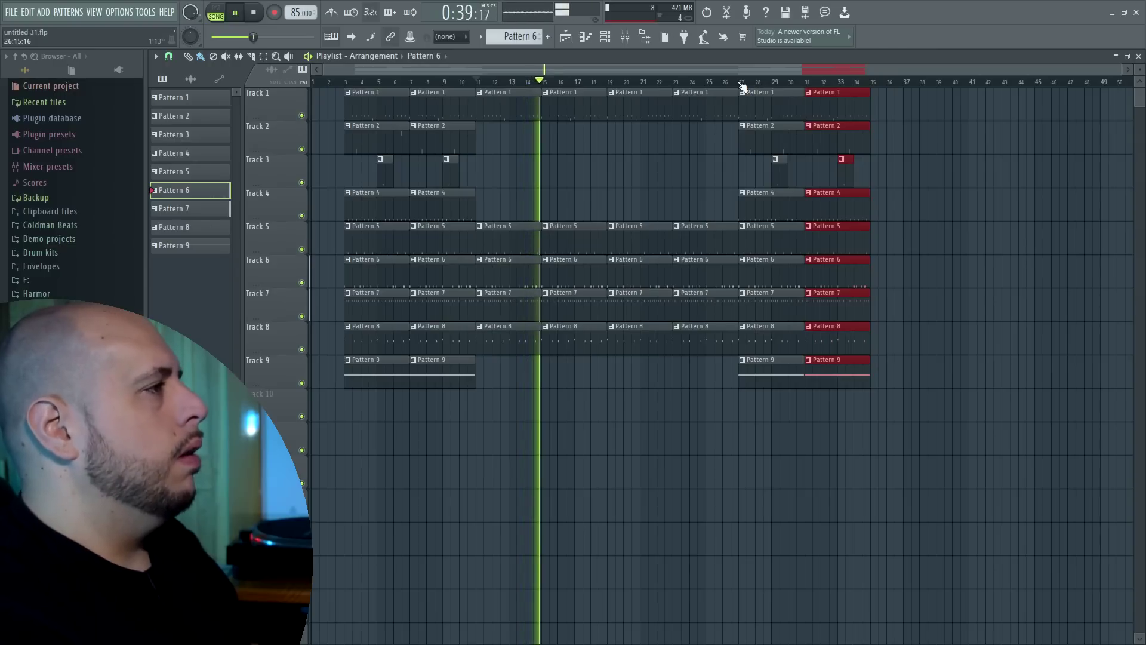
pyautogui.click(742, 82)
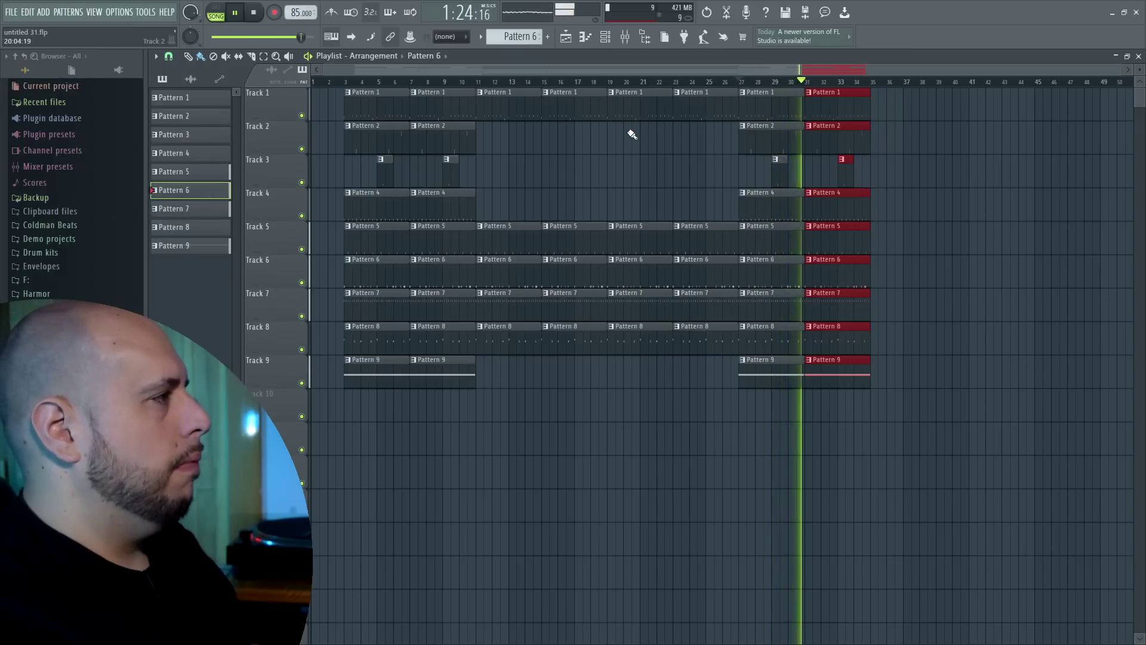
pyautogui.press('space')
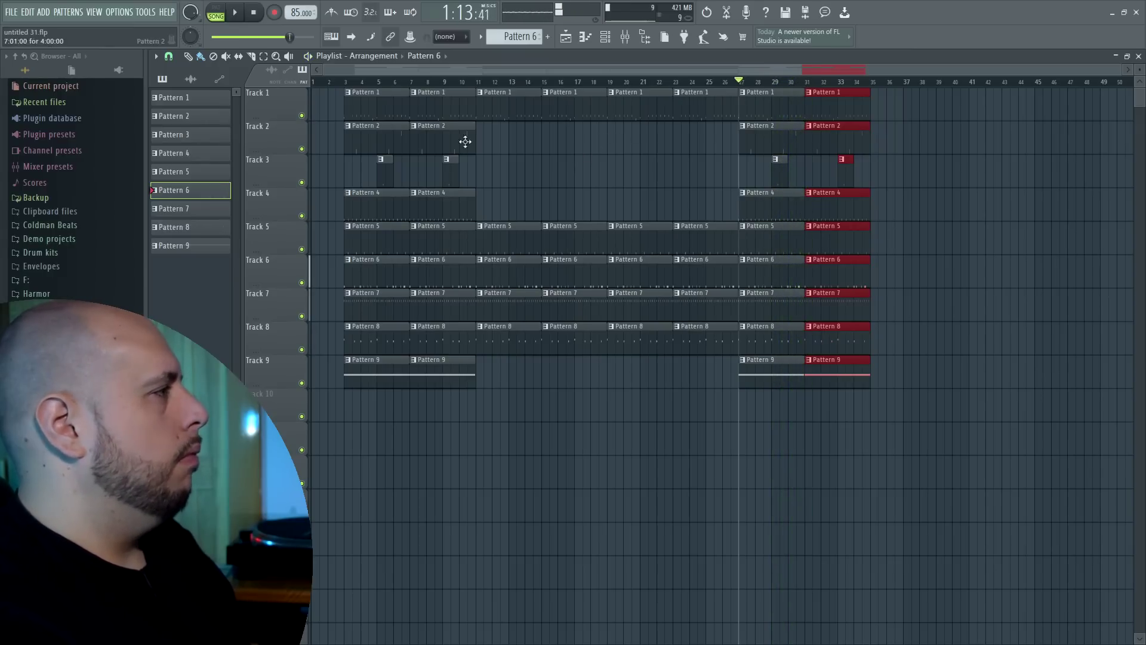
# Place Pattern 2 clips on track 2 at bars 15 and 23, and play the section from bar 14 to check them.
pyautogui.moveTo(199, 124); pyautogui.dragTo(539, 142)
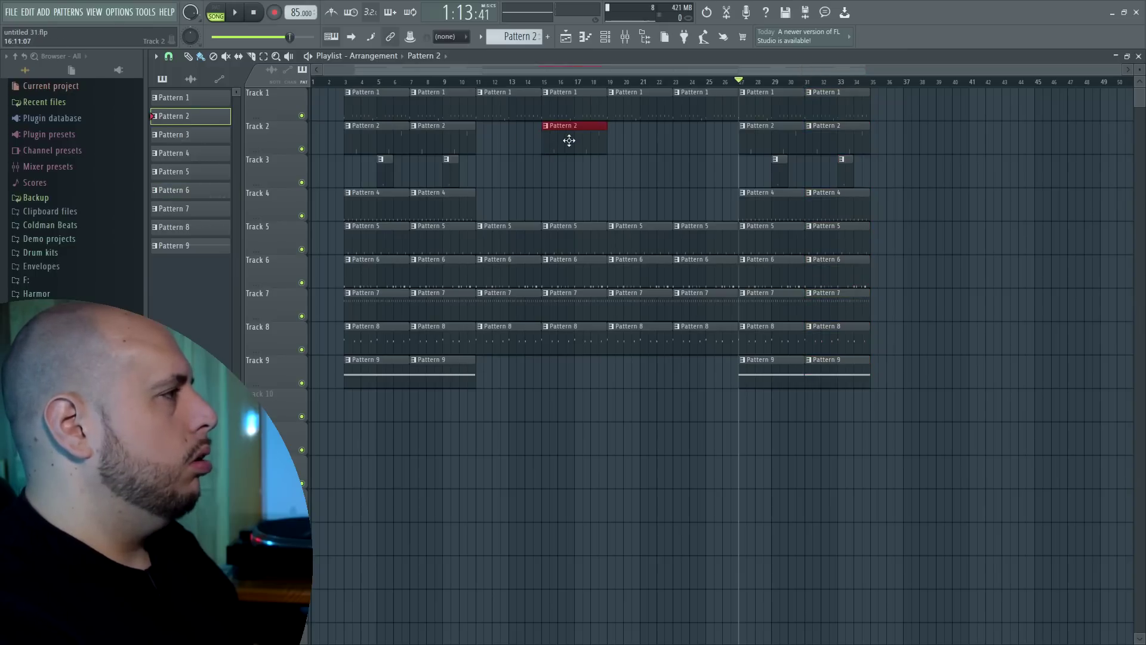
pyautogui.click(678, 138)
pyautogui.click(609, 172)
pyautogui.rightClick(609, 171)
pyautogui.click(535, 83)
pyautogui.press('space')
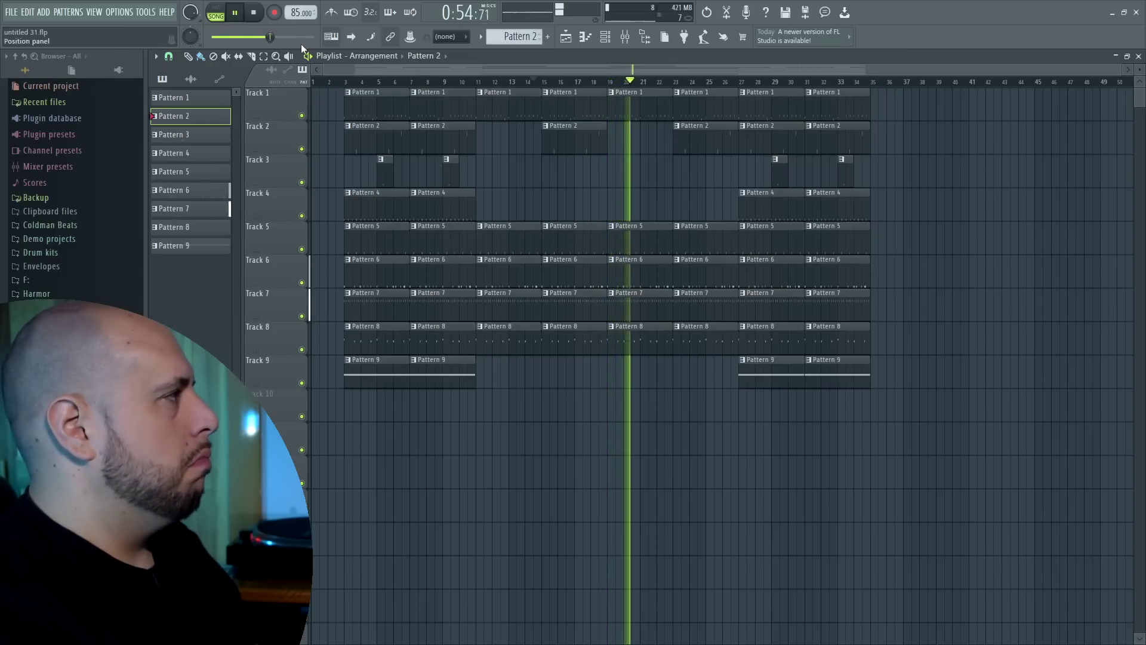
pyautogui.press('space')
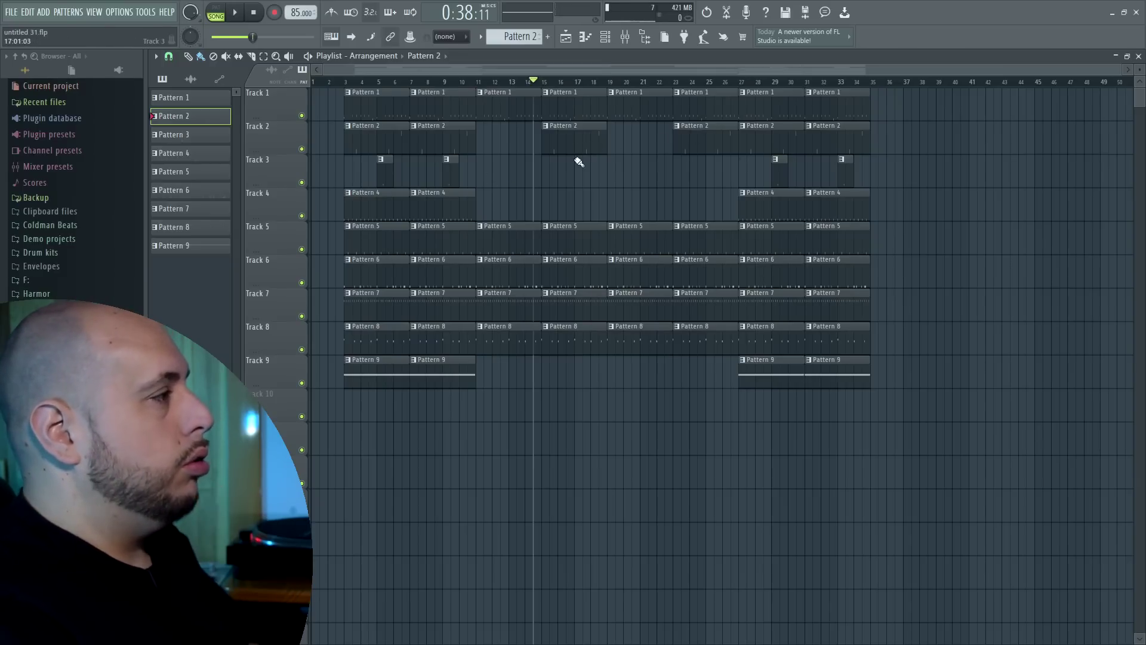
# Select the clips between bars 11 and 27 on all tracks and copy the whole section to bar 35.
pyautogui.moveTo(506, 370); pyautogui.dragTo(722, 98)
pyautogui.moveTo(503, 116); pyautogui.dragTo(901, 107)
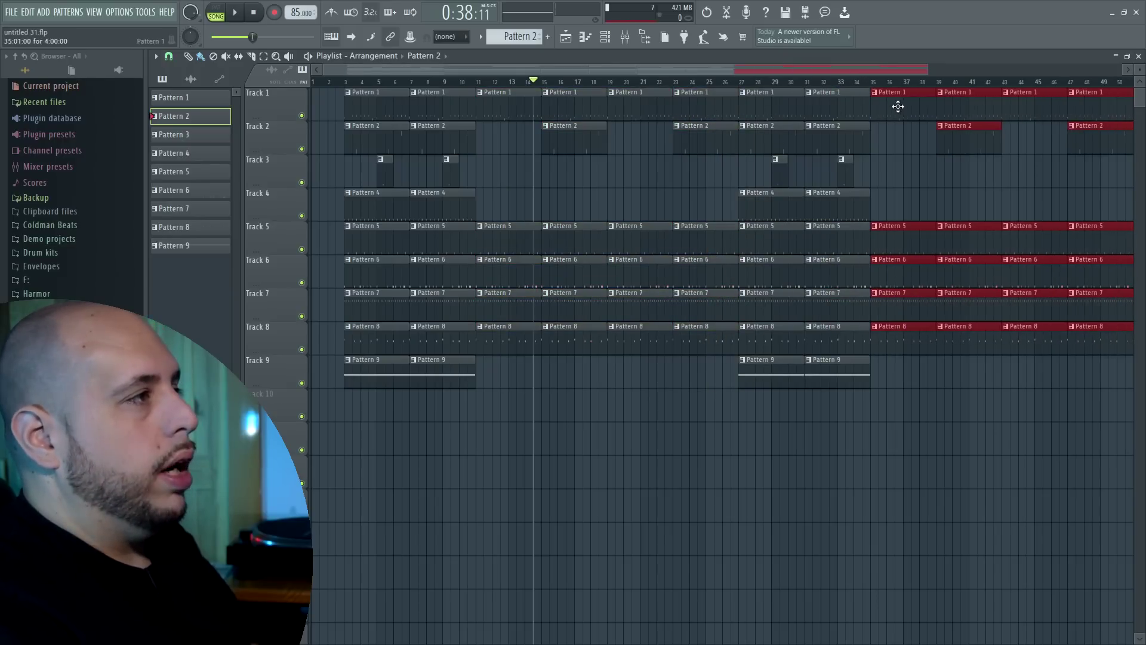
pyautogui.scroll(-2, 887, 93)
pyautogui.click(860, 178)
pyautogui.rightClick(860, 179)
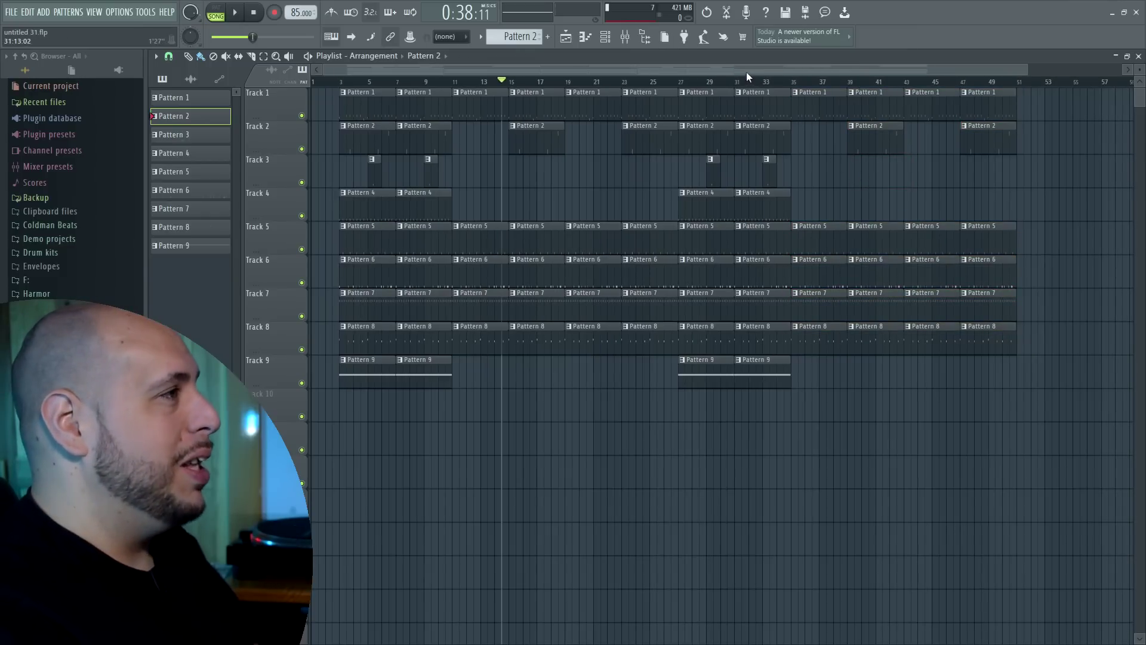
pyautogui.scroll(-1, 677, 159)
pyautogui.scroll(1, 687, 197)
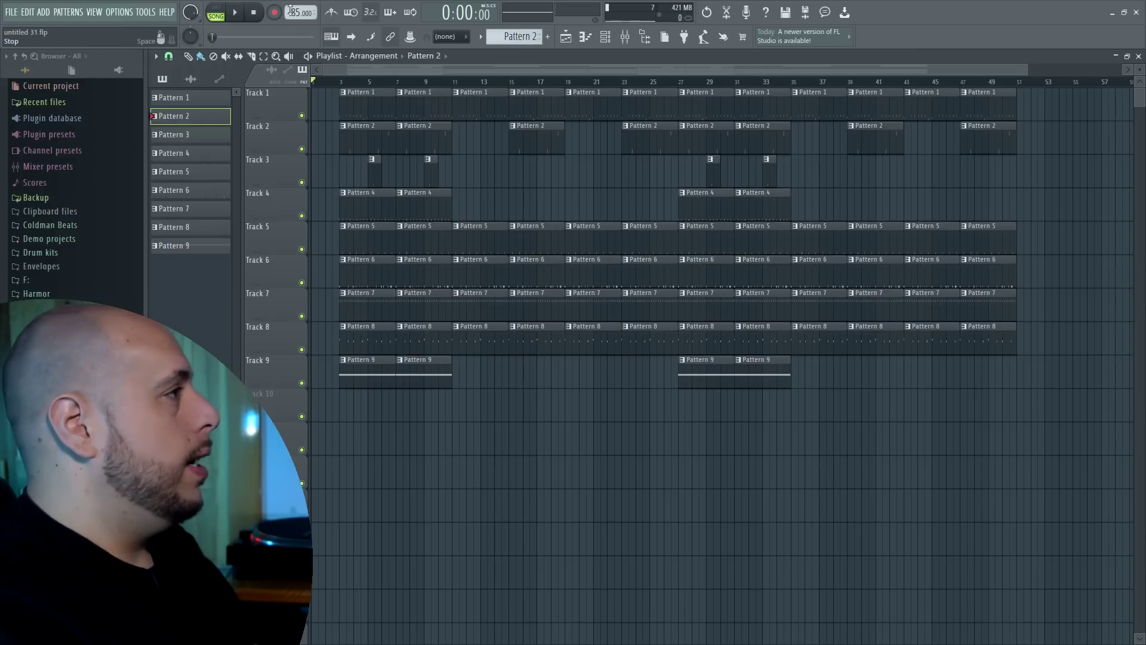
# Record four hits of the Marker #1 slice on the fourth Slicex channel into new Pattern 10 at the start of the song.
pyautogui.click(644, 43)
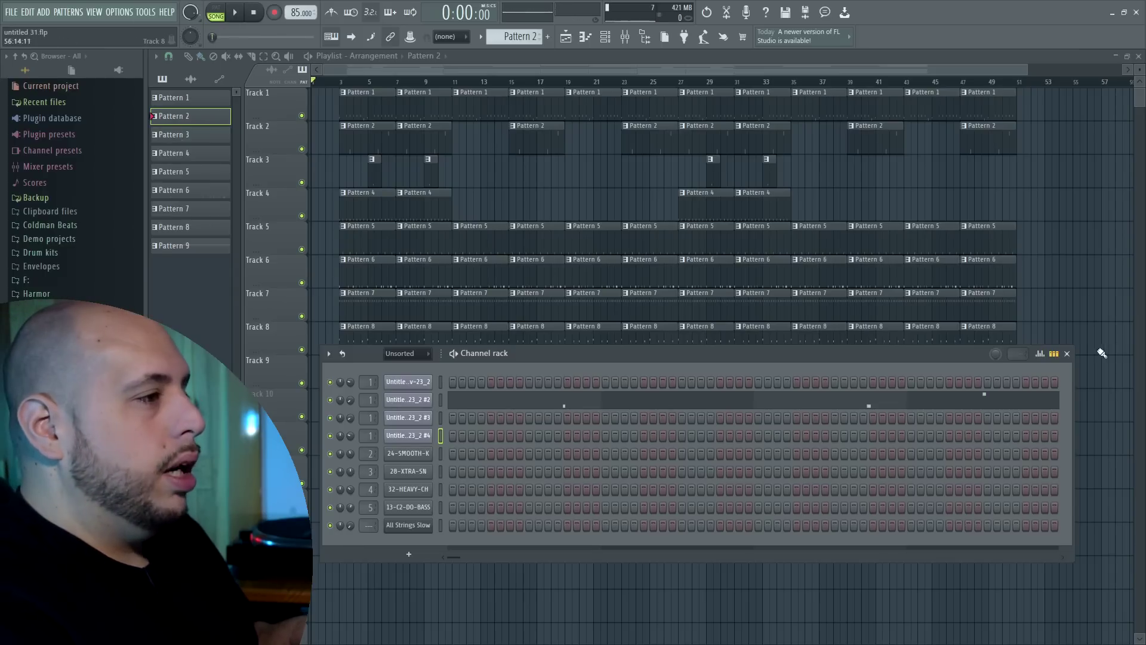
pyautogui.click(1067, 353)
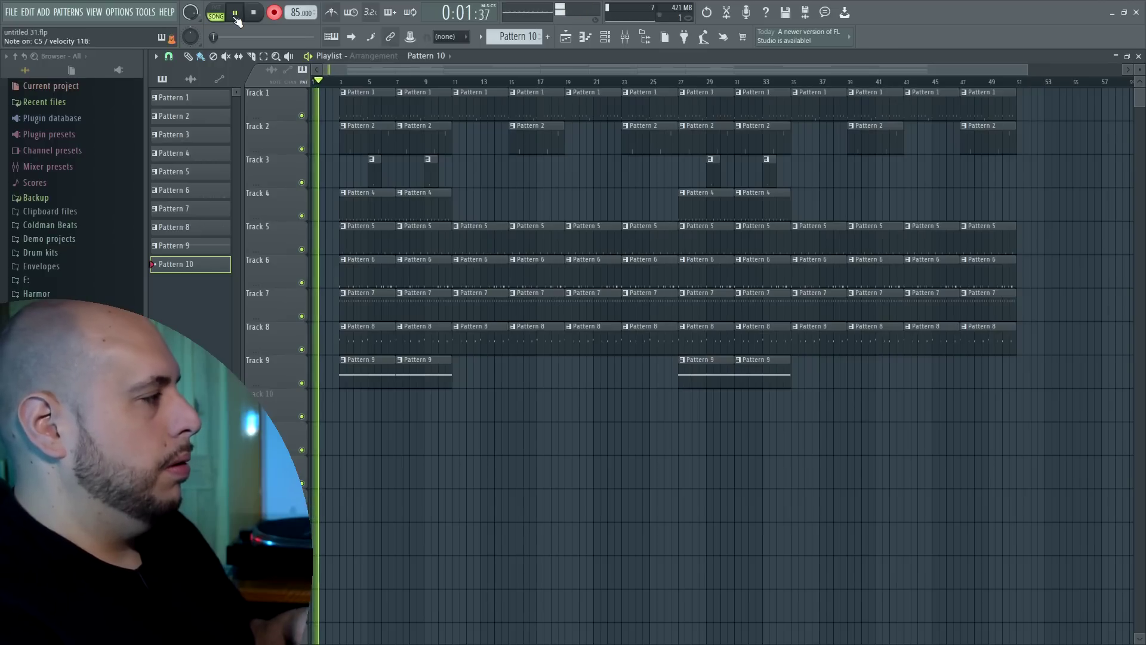
pyautogui.click(255, 14)
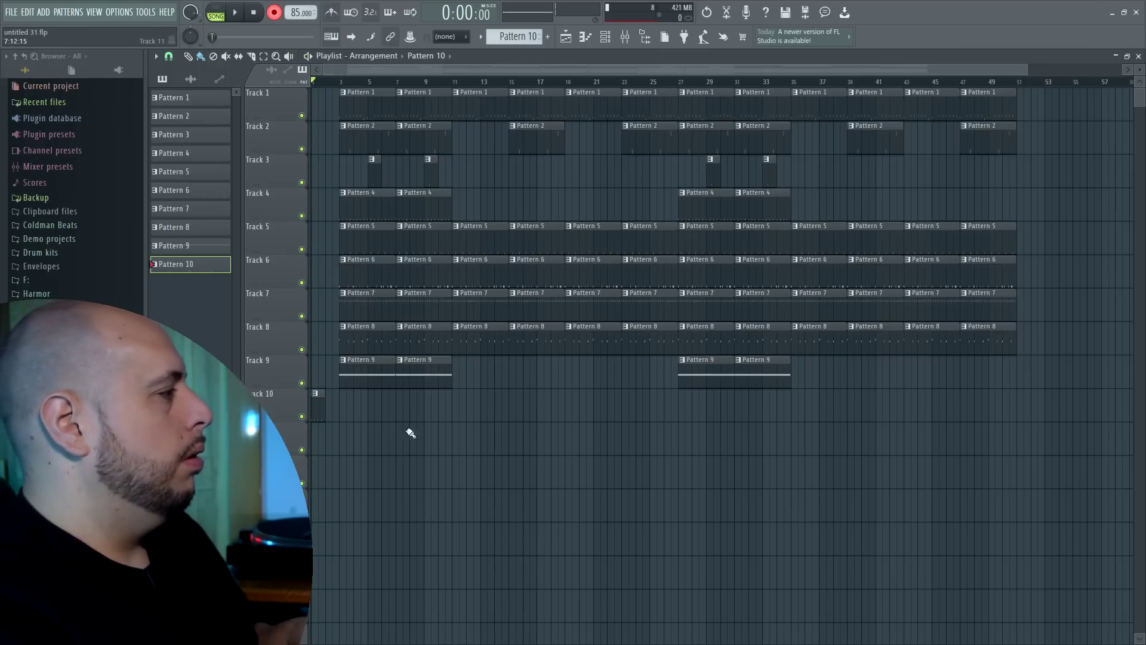
# Align Pattern 10's four notes to the beats in the piano roll, shape their velocities into a rising ramp, and audition them.
pyautogui.doubleClick(318, 406)
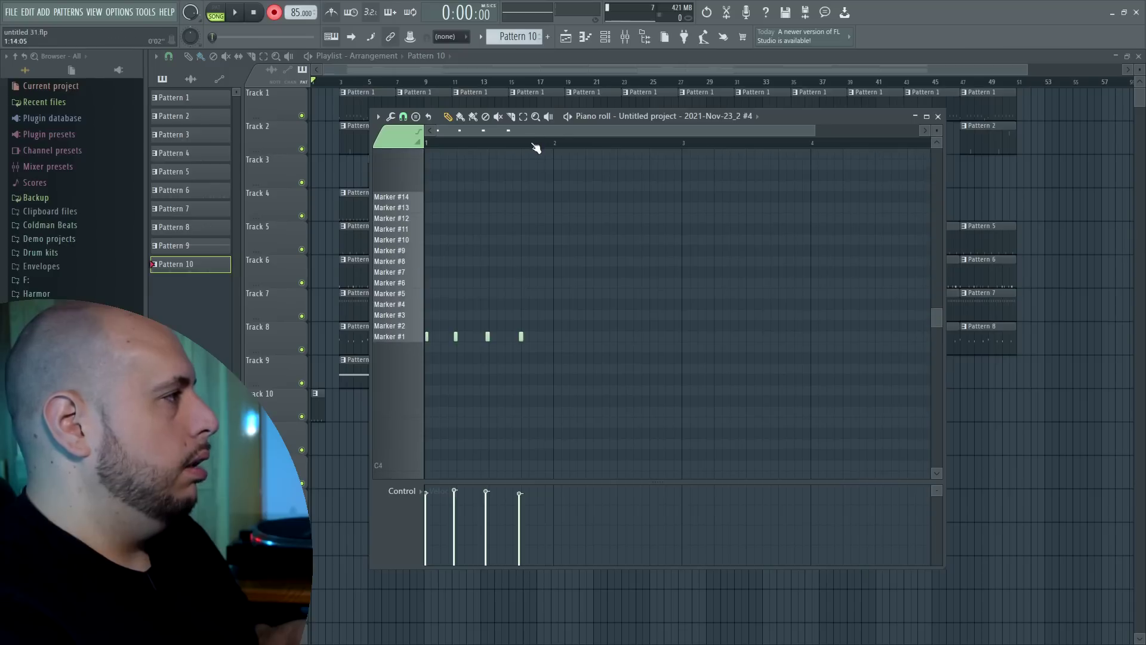
pyautogui.moveTo(539, 134); pyautogui.dragTo(393, 134)
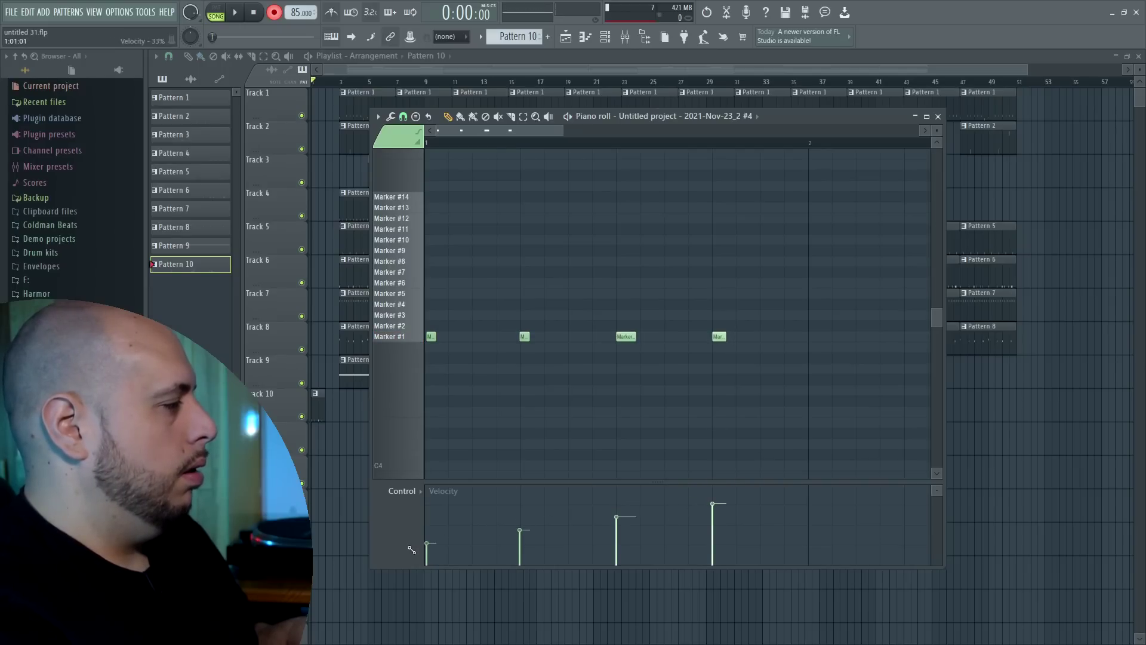
pyautogui.click(236, 13)
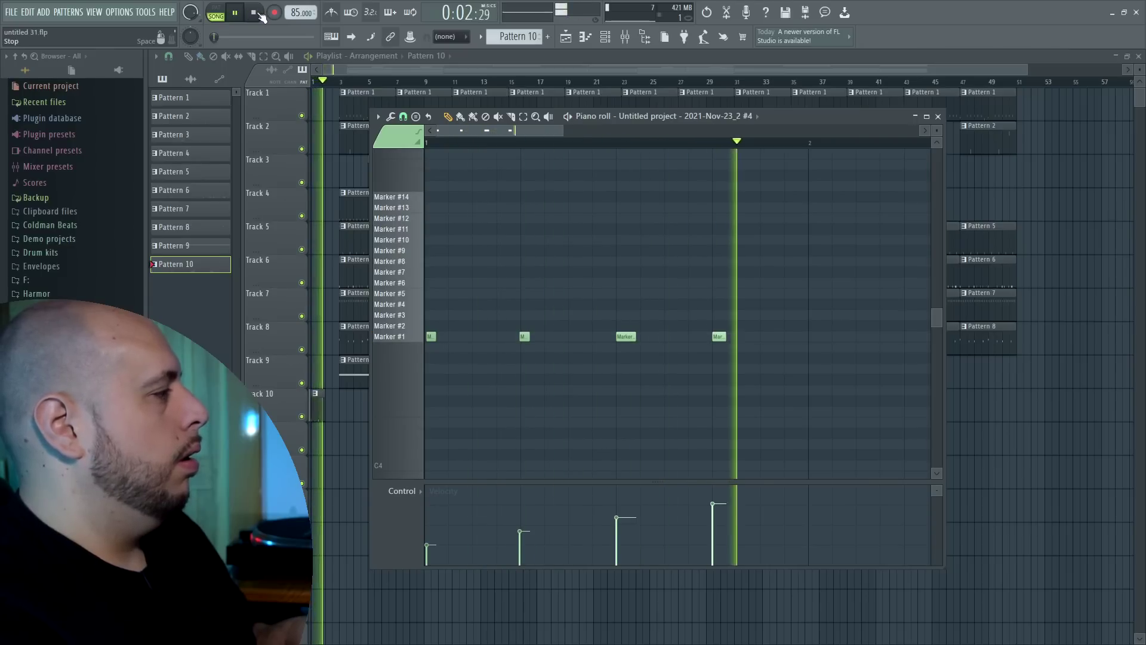
pyautogui.click(258, 14)
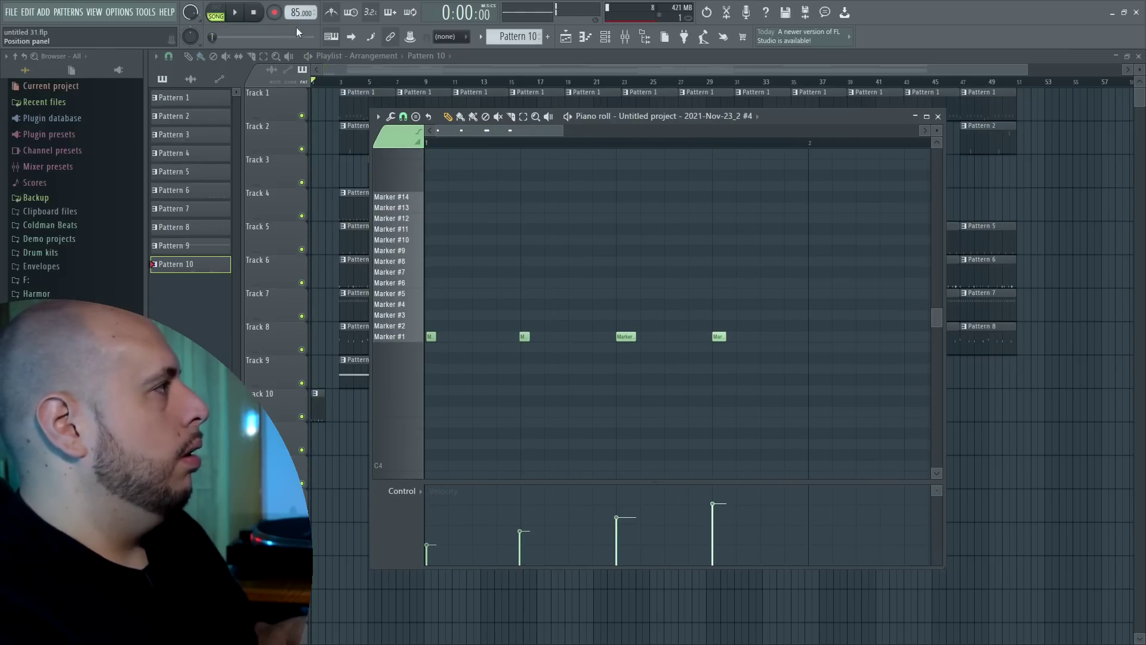
# Close the piano roll, select all clips on tracks 1 to 9, and move them one bar earlier to start at bar 2.
pyautogui.click(937, 116)
pyautogui.moveTo(1025, 147); pyautogui.dragTo(350, 417)
pyautogui.moveTo(365, 376); pyautogui.dragTo(355, 371)
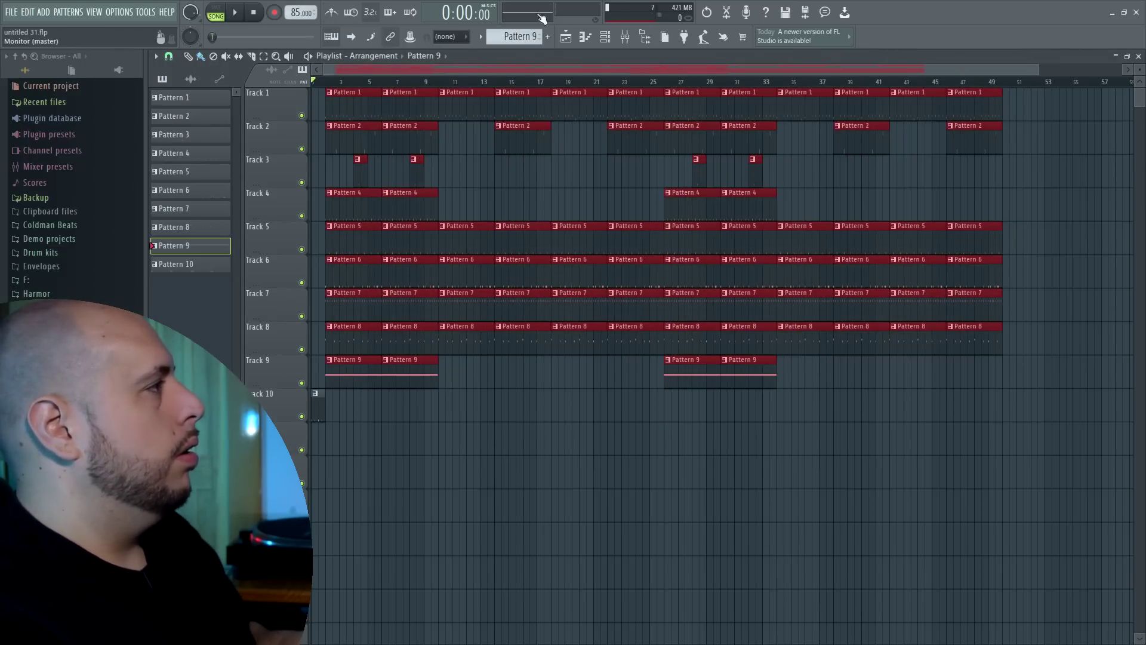
# Raise the velocities of all four Pattern 10 notes while keeping the rising ramp, and play the intro to check it.
pyautogui.doubleClick(317, 410)
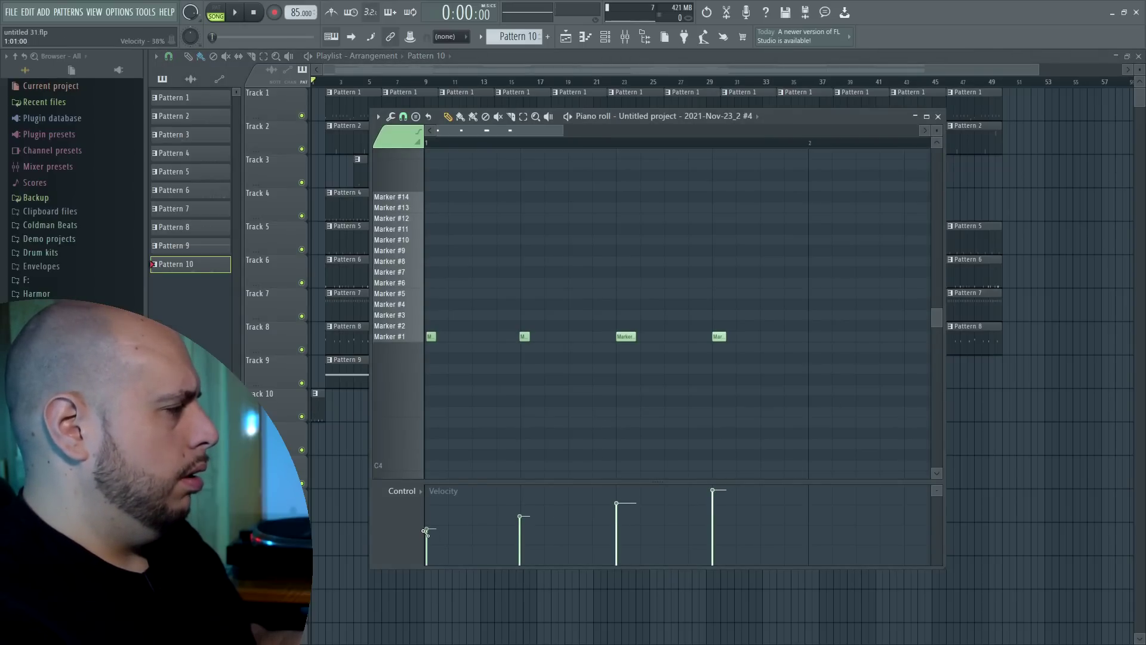
pyautogui.click(245, 12)
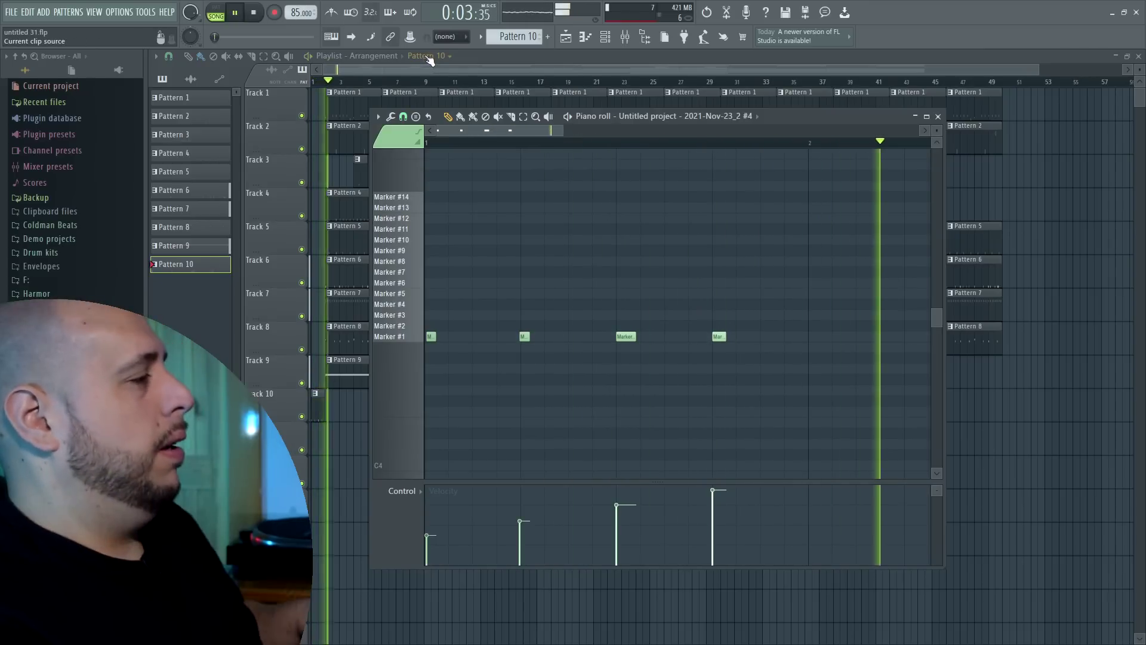
pyautogui.click(937, 117)
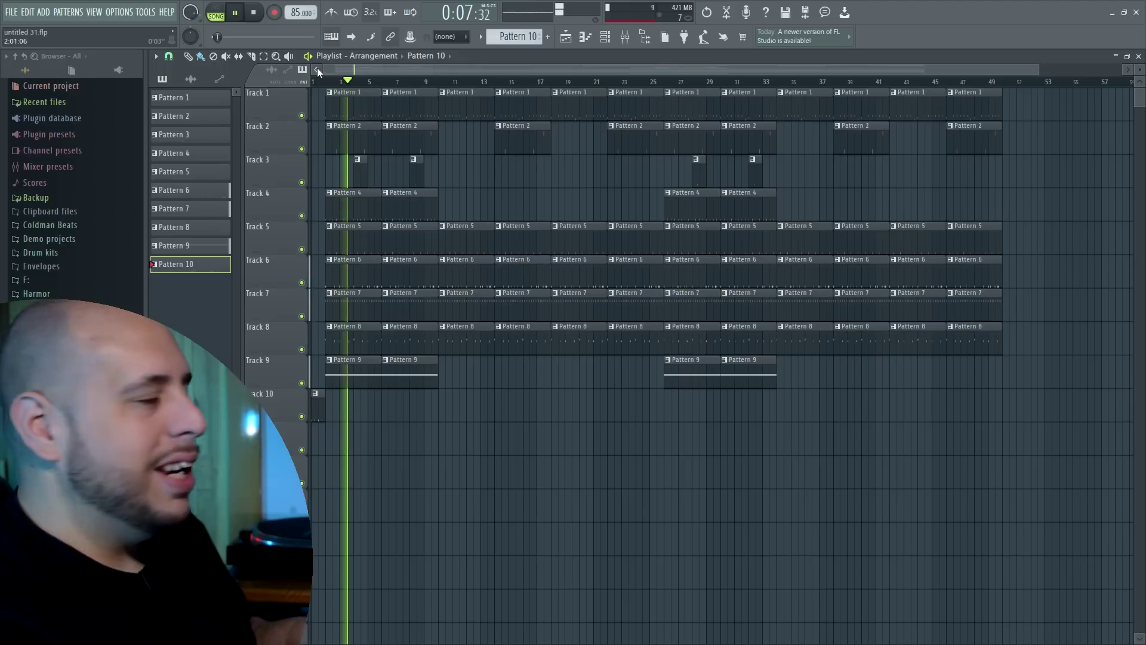
pyautogui.click(253, 14)
pyautogui.click(235, 13)
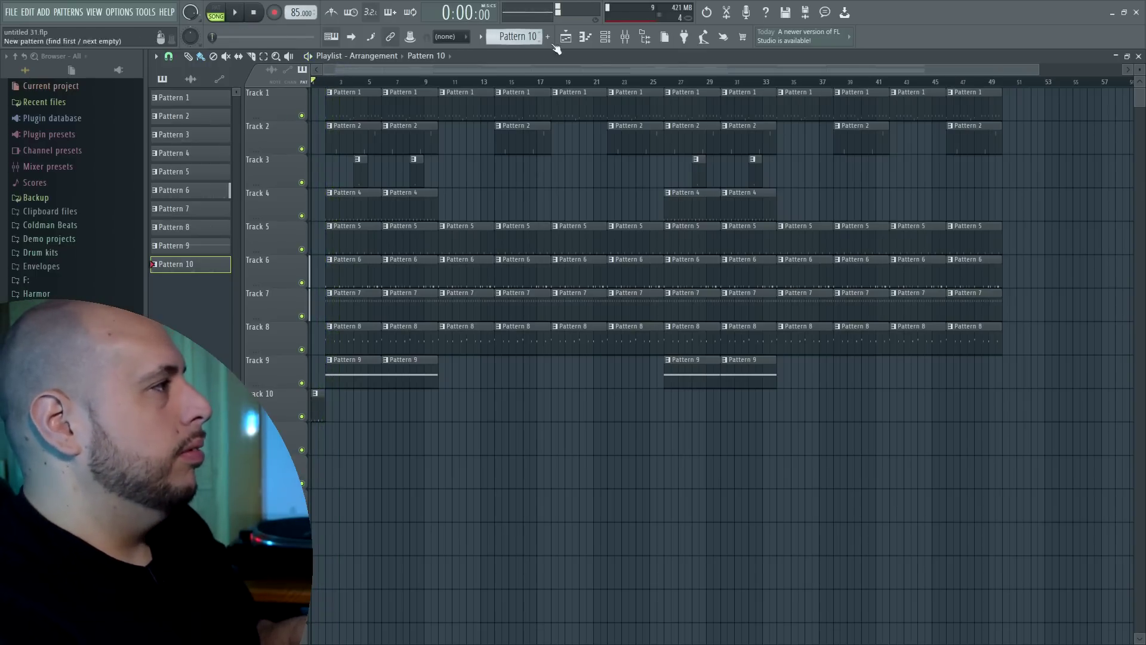
# Raise the velocity of Pattern 10's last note slightly, close the piano roll, and play the song from the start.
pyautogui.doubleClick(315, 404)
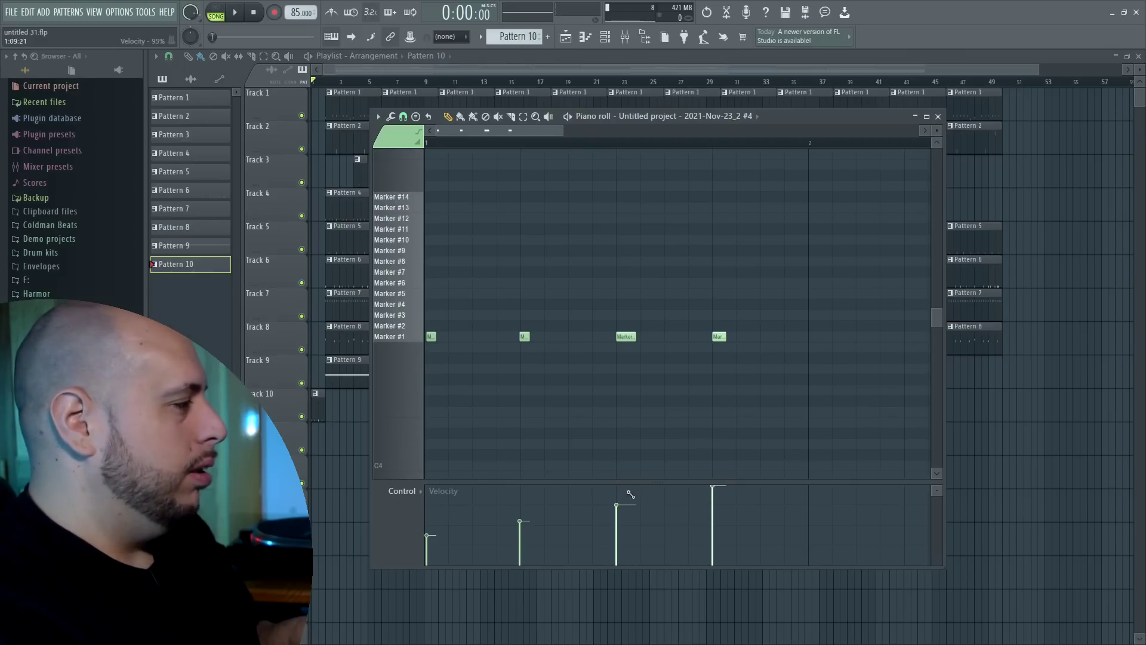
pyautogui.click(938, 115)
pyautogui.click(237, 13)
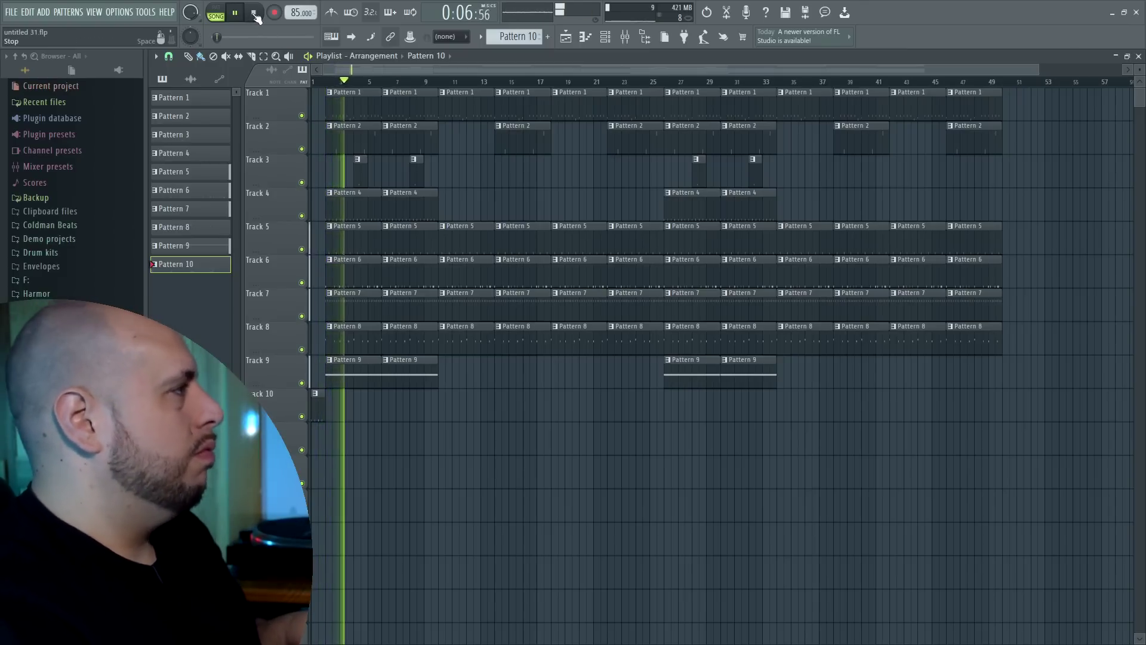
# Assign random colors to Patterns 1 to 10 together, and make Pattern 1 the only selected pattern.
pyautogui.click(196, 96)
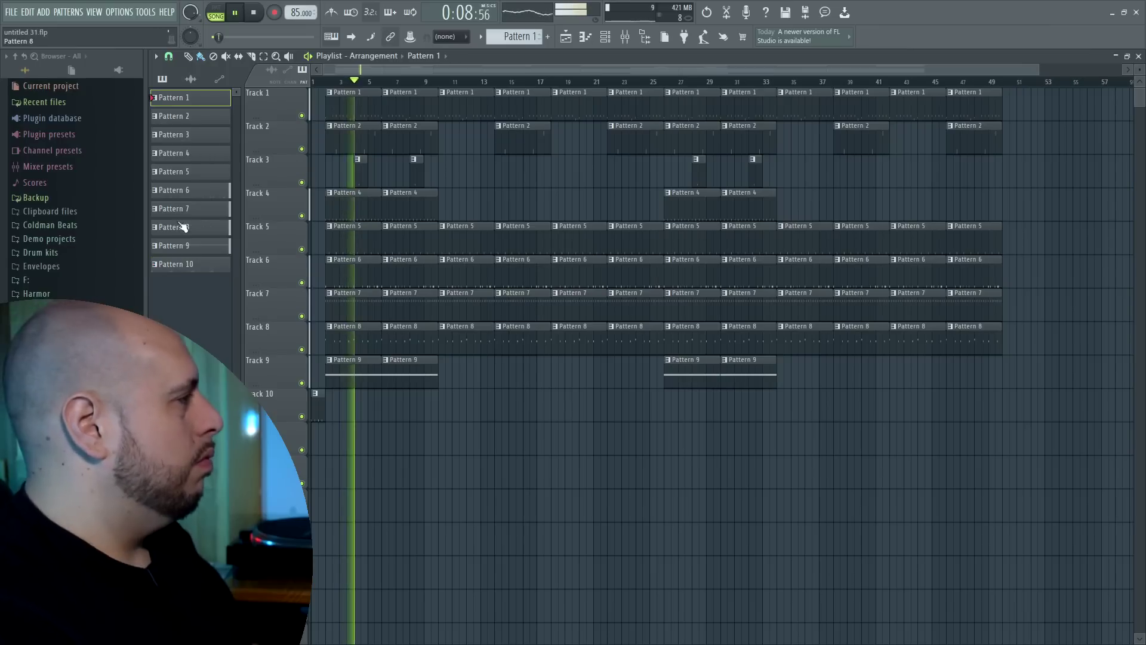
pyautogui.keyDown('shift'); pyautogui.click(184, 262); pyautogui.keyUp('shift')
pyautogui.rightClick(183, 263)
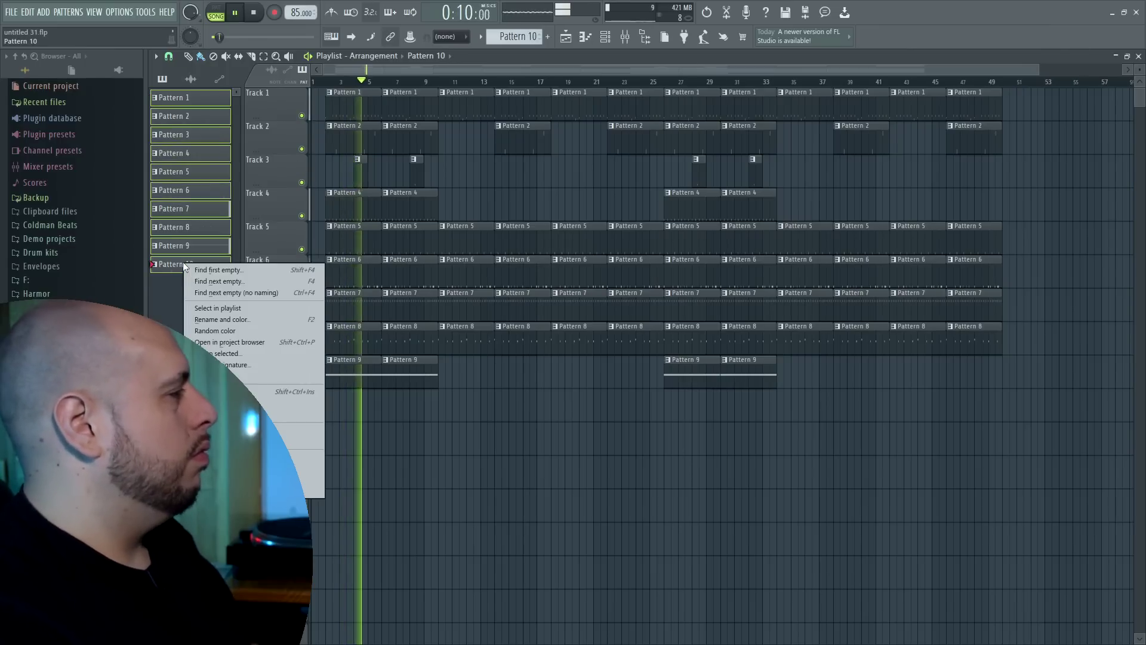
pyautogui.click(228, 331)
pyautogui.click(219, 97)
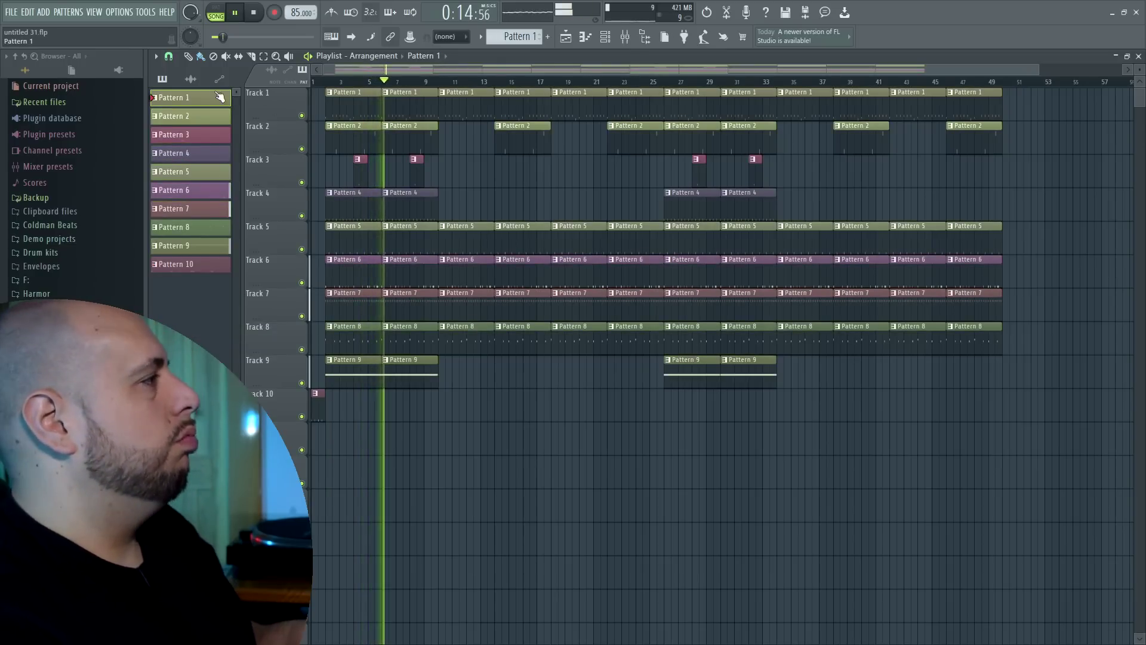